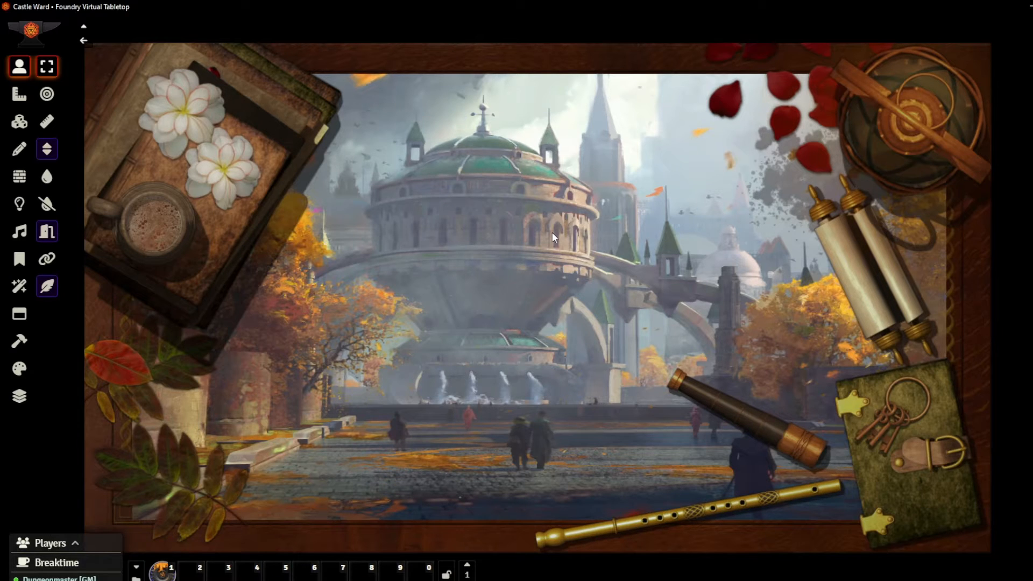
Browse the scenes directory and view the Dungeon Scene without the directory window in front
right_click(1032, 75)
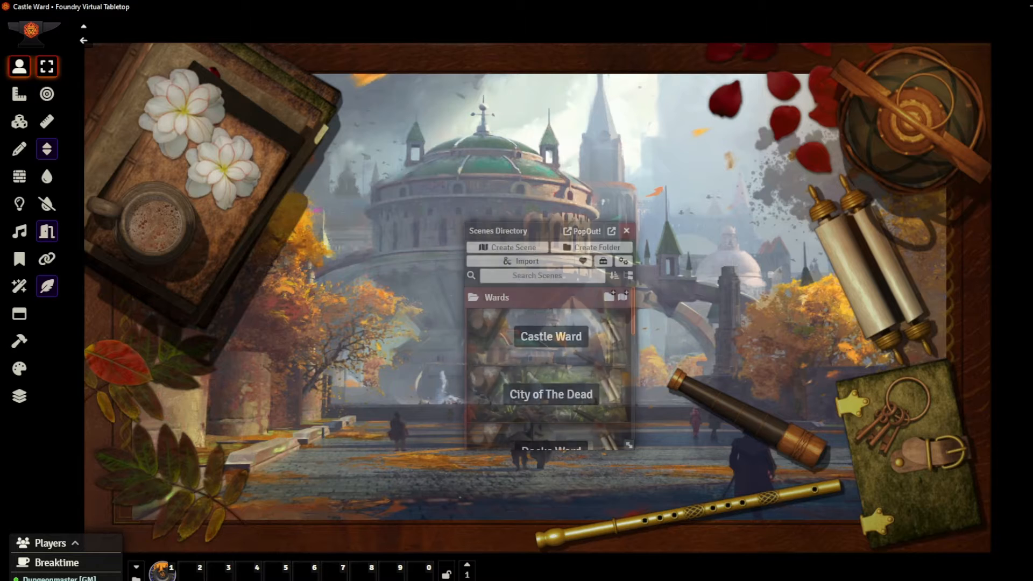
scroll(538, 394, down, 10)
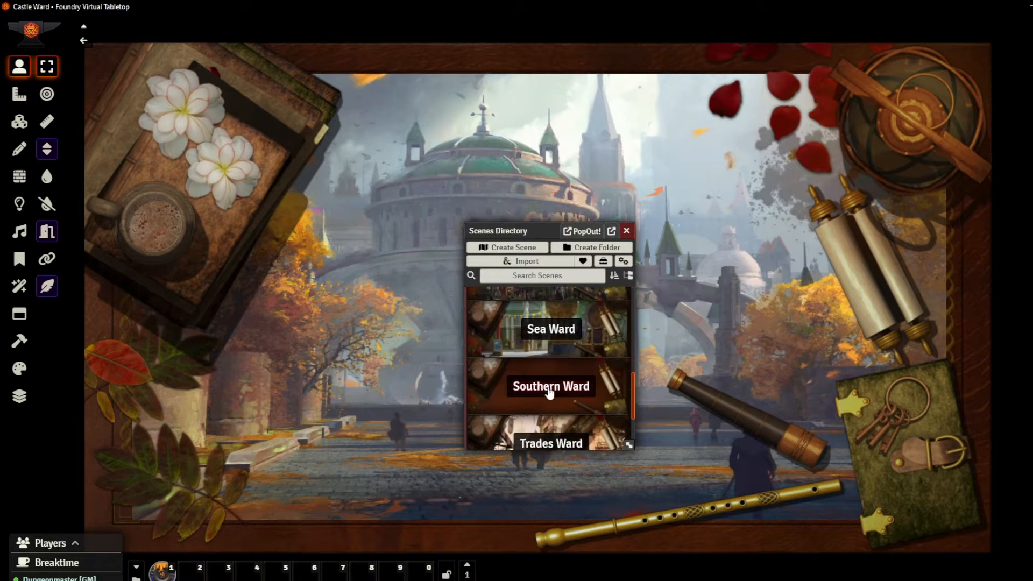
scroll(562, 376, up, 10)
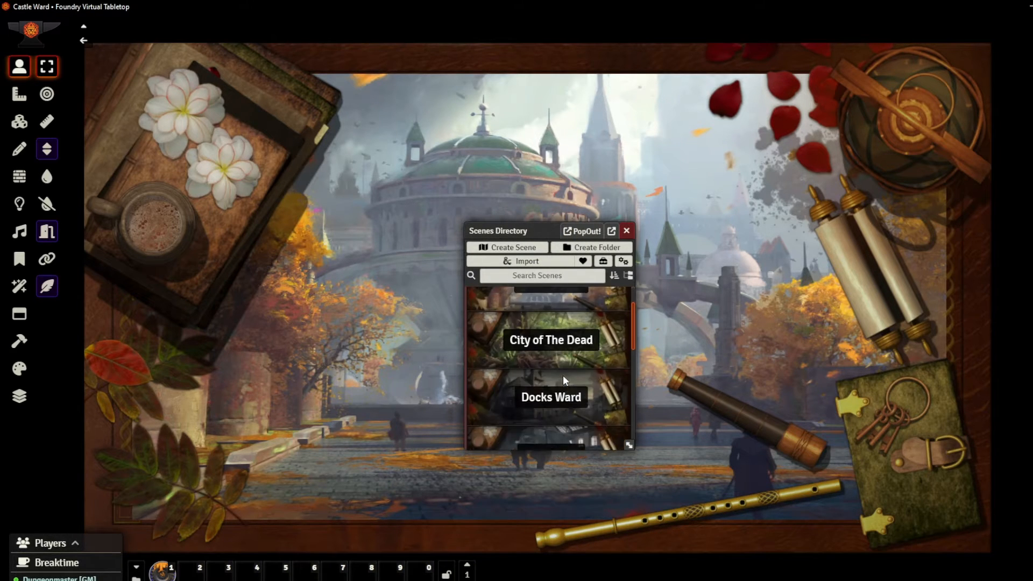
scroll(558, 366, down, 10)
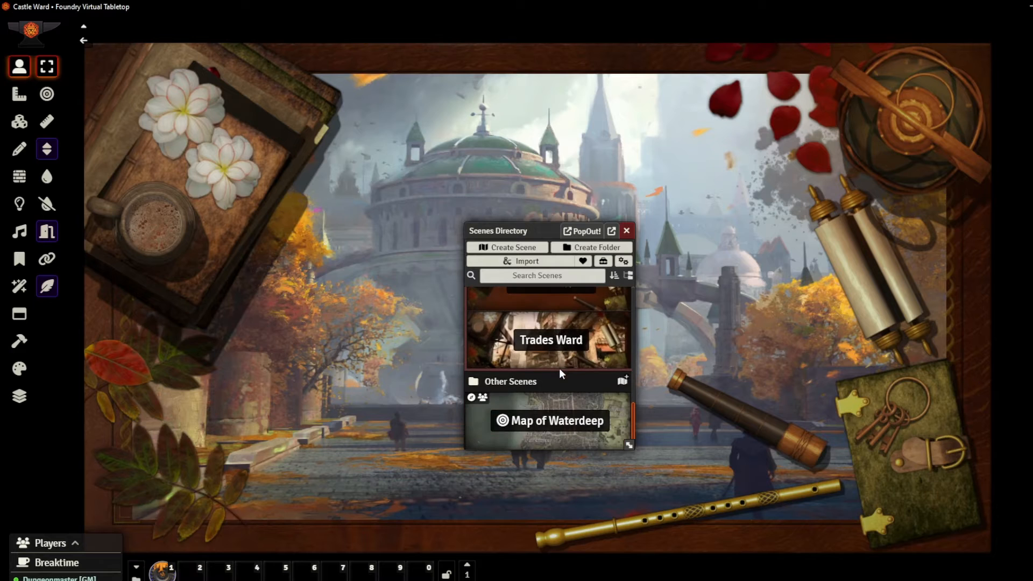
click(553, 385)
scroll(549, 382, down, 1)
click(549, 373)
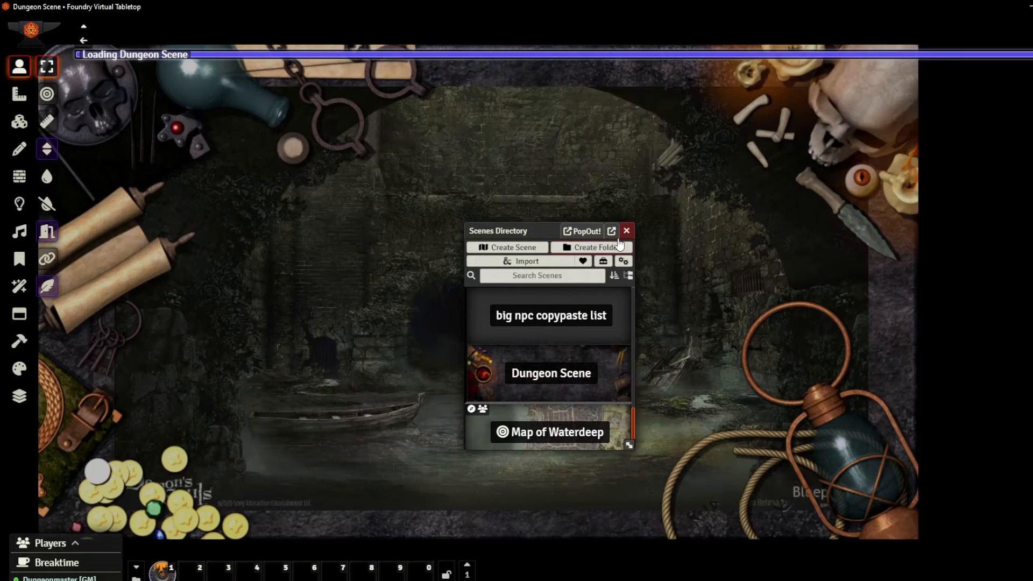
click(627, 231)
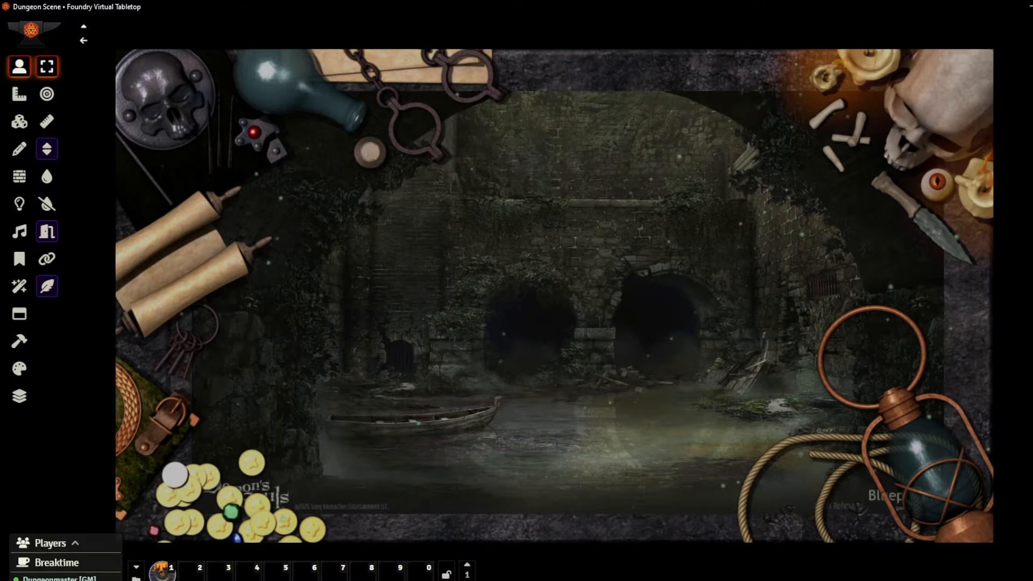
Switch the view to the Castle Ward scene and close the scenes directory
right_click(1032, 89)
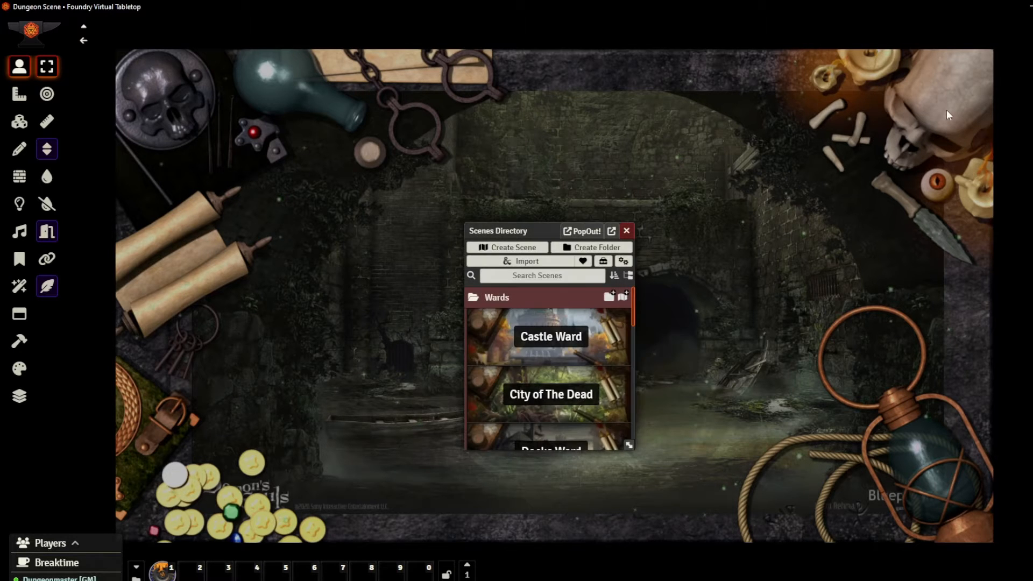
click(565, 353)
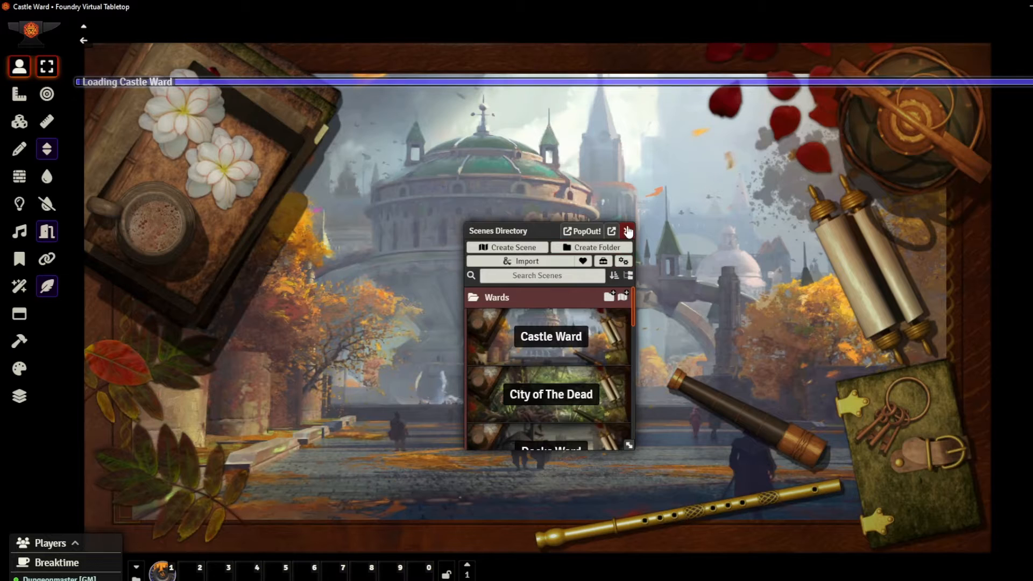
click(627, 231)
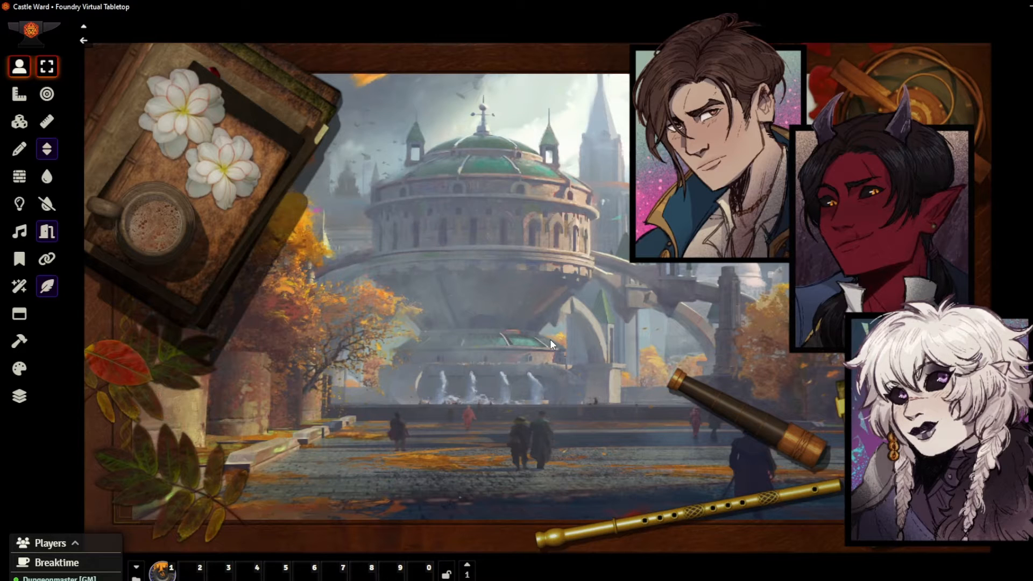
Examine the three character portraits overlapping the tabletop frame of the Castle Ward scene up close
drag(847, 327, 814, 353)
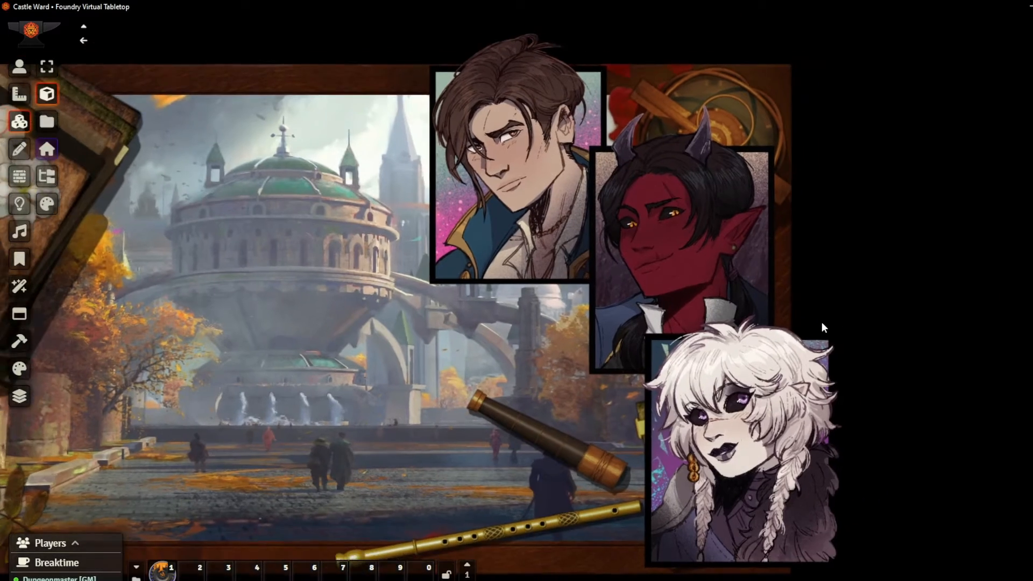
scroll(813, 353, up, 4)
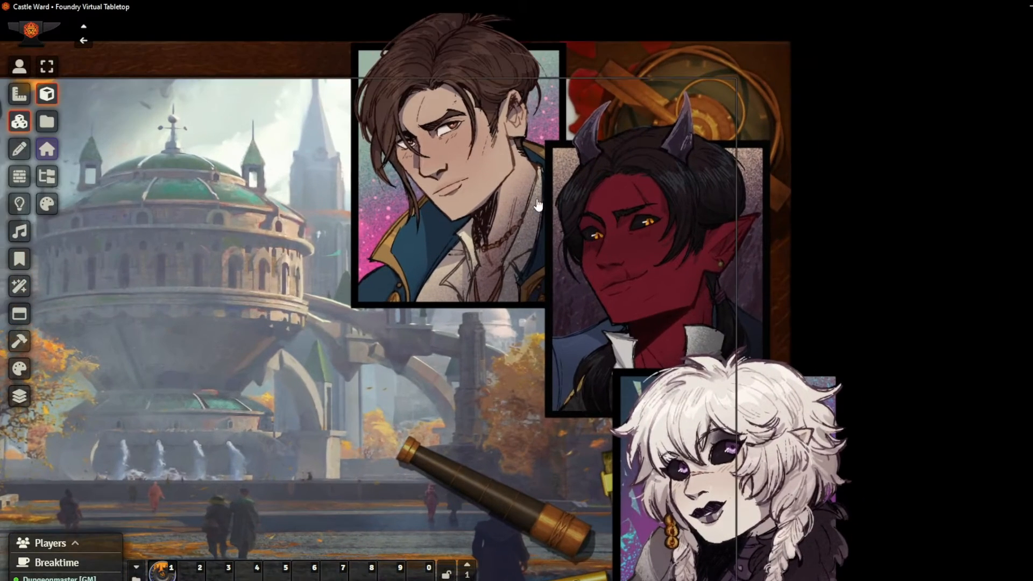
drag(871, 456, 888, 391)
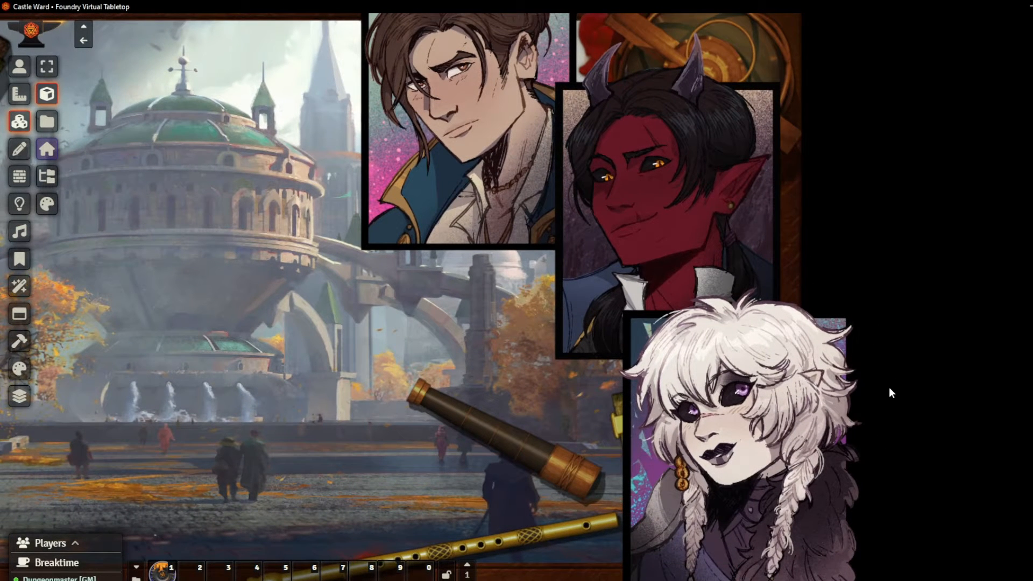
scroll(889, 388, down, 1)
drag(876, 374, 899, 384)
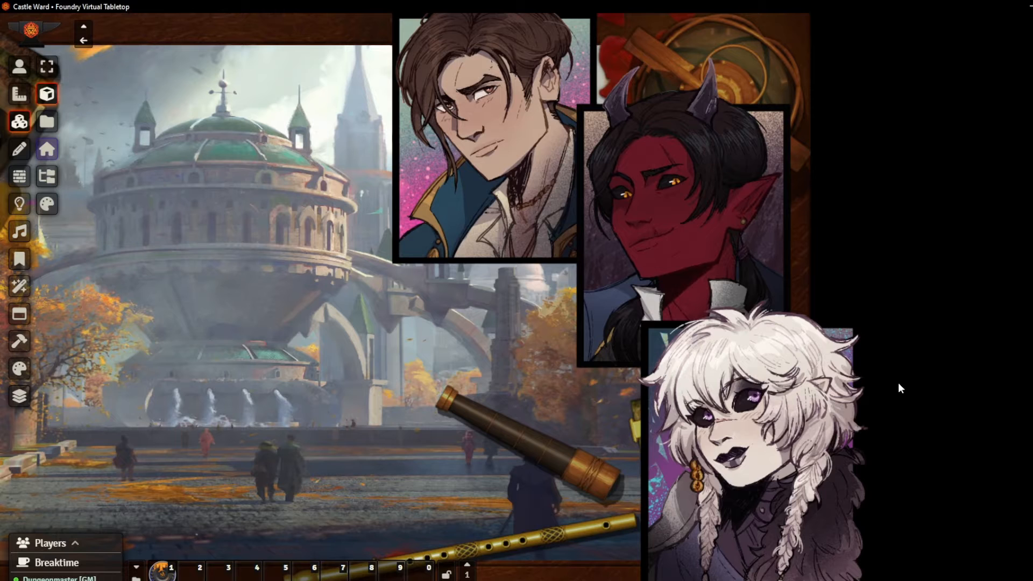
scroll(898, 383, down, 1)
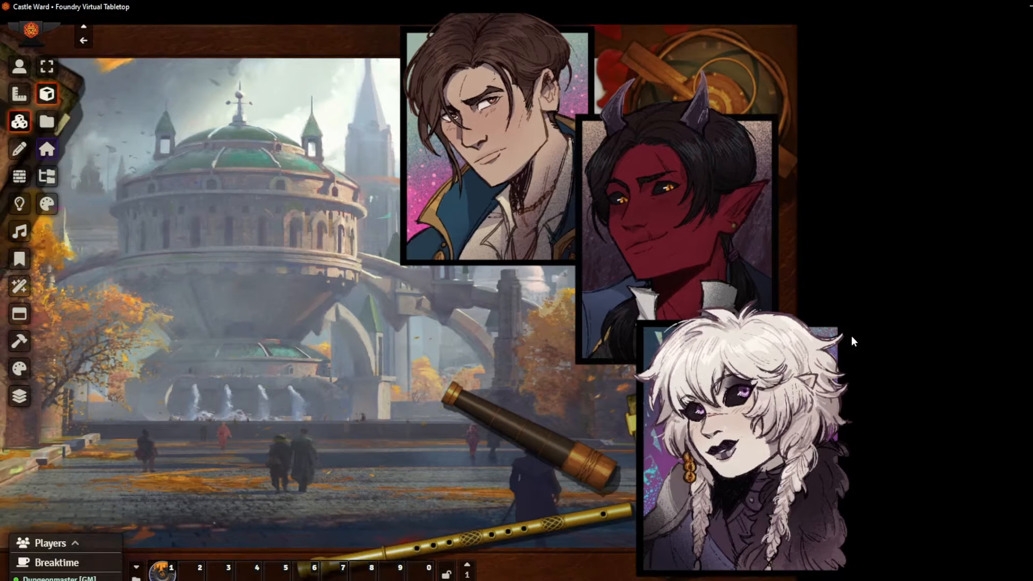
drag(851, 336, 1005, 329)
scroll(1009, 340, down, 1)
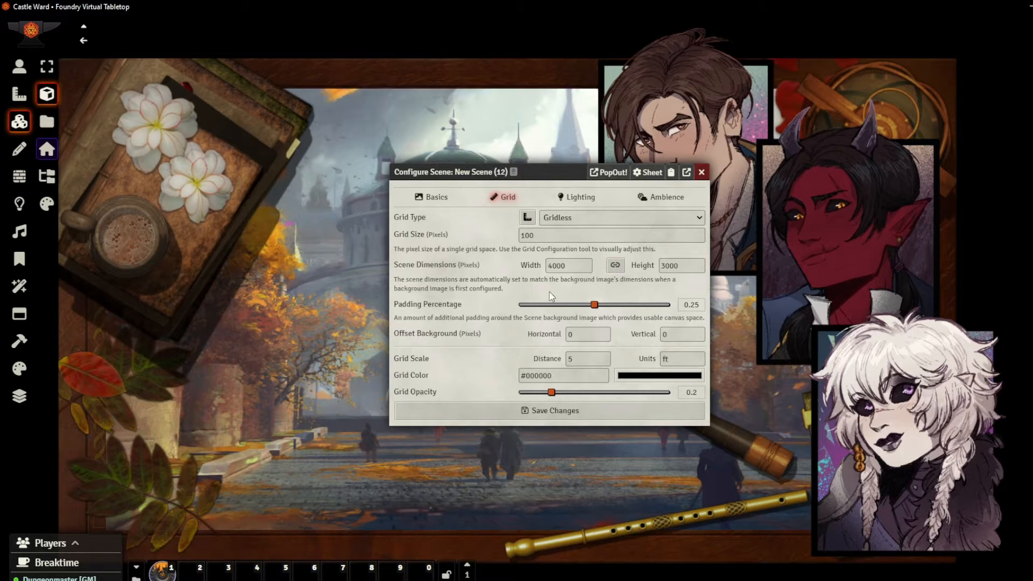
Set New Scene (12)'s background image to 100474-TableTop 10 Rich Wood.jpg from the Table Top BGs folder
click(442, 204)
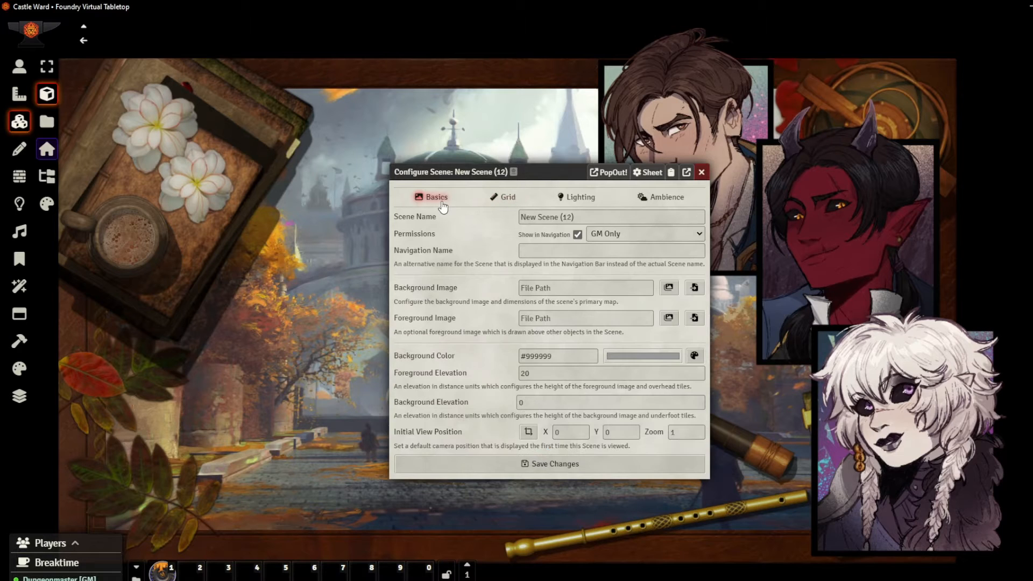
click(625, 286)
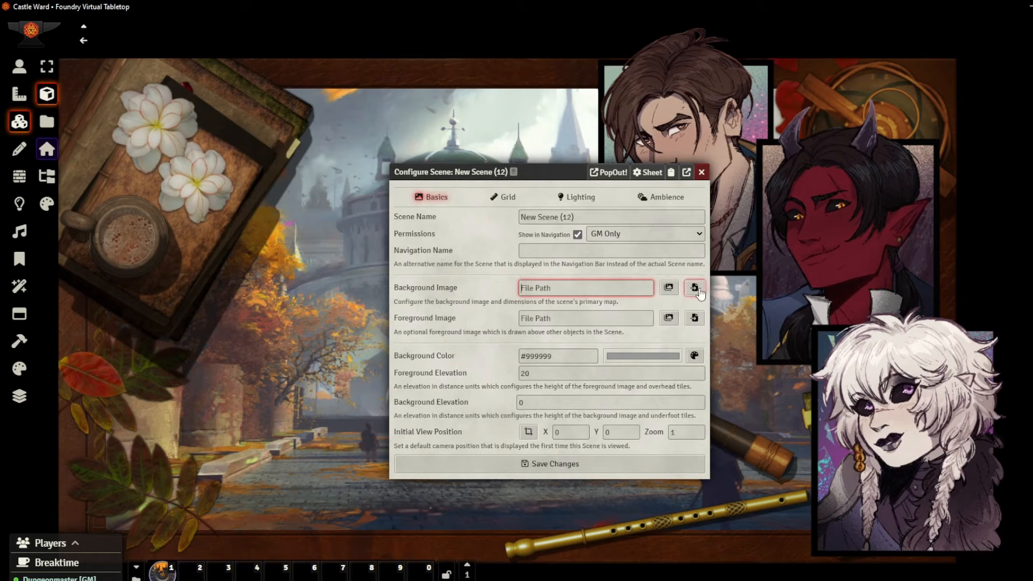
click(669, 288)
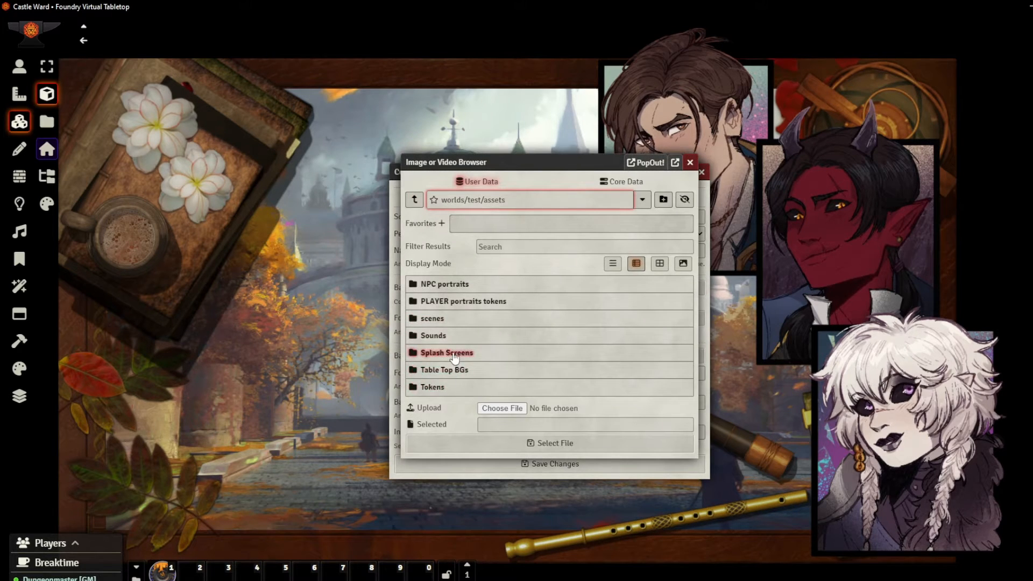
click(462, 370)
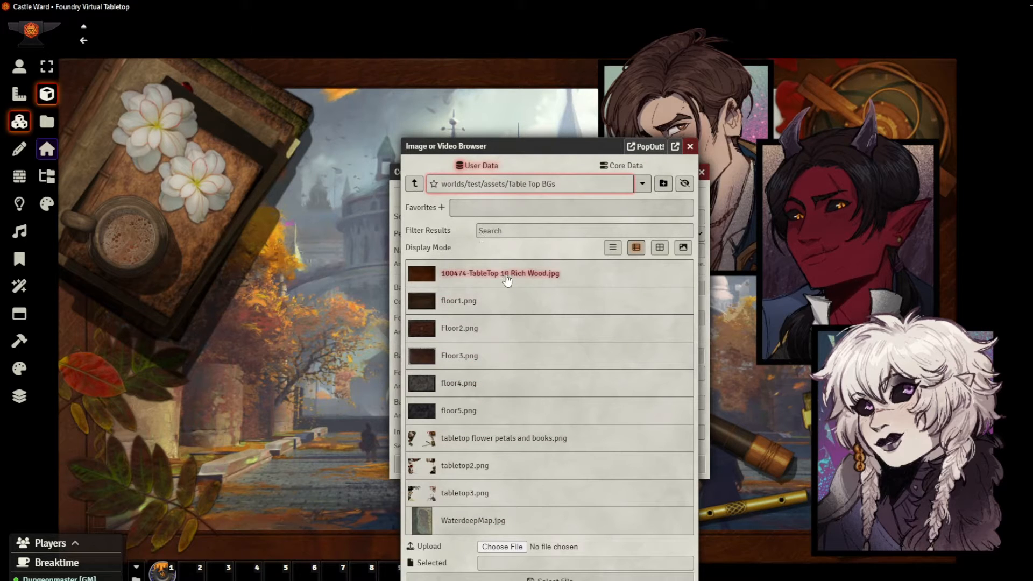
click(506, 285)
click(591, 578)
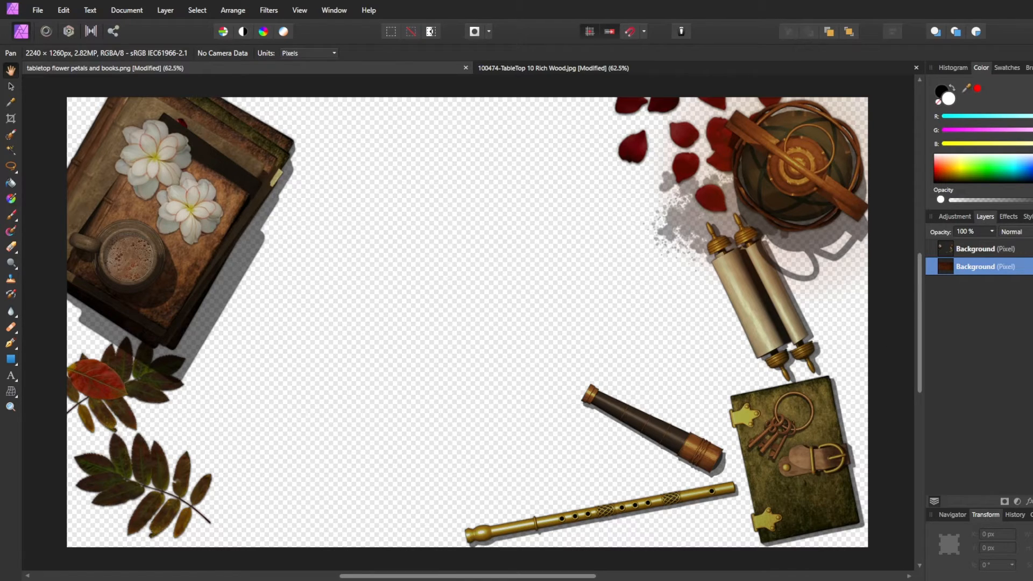
In Affinity Photo, toggle the wood layer's visibility to compare the tabletop objects with and without the wooden surface
click(1032, 266)
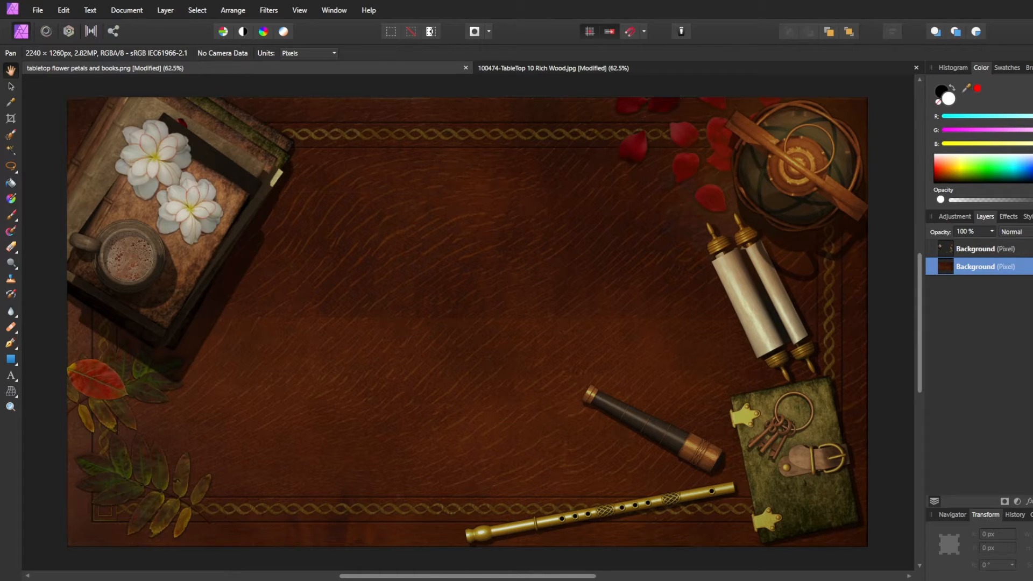
click(1032, 267)
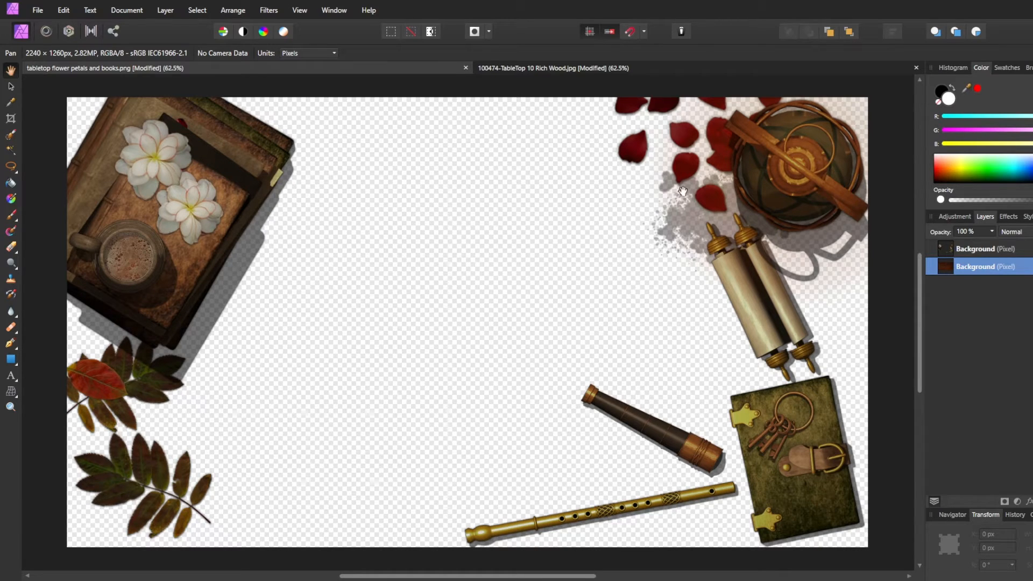
click(1032, 267)
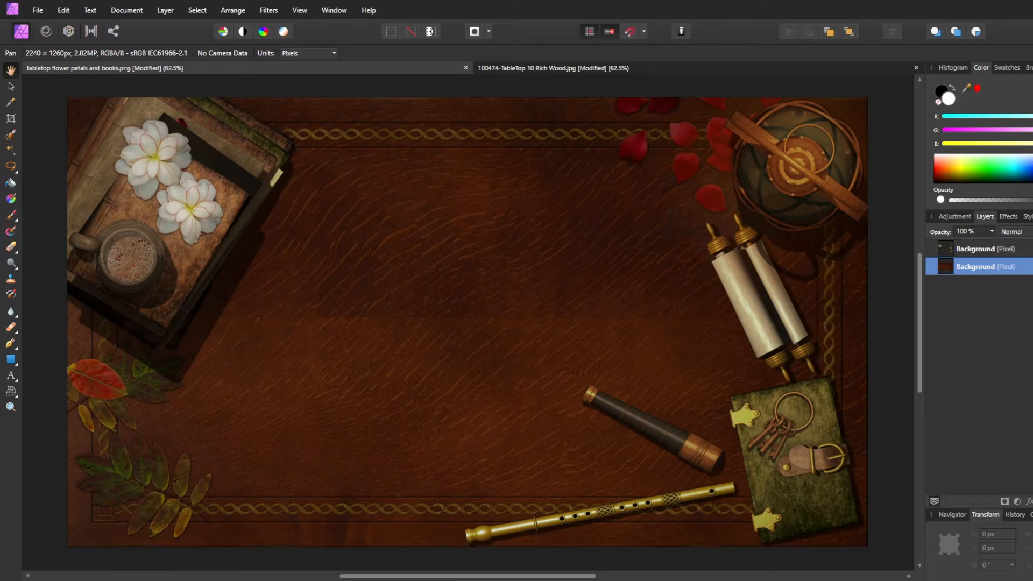
click(1032, 267)
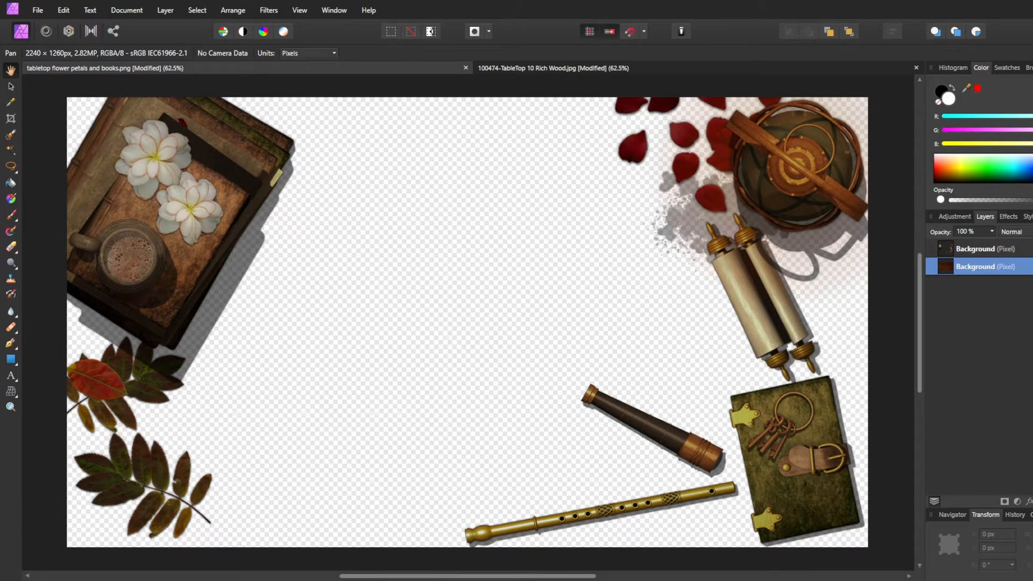
click(1032, 267)
click(1032, 266)
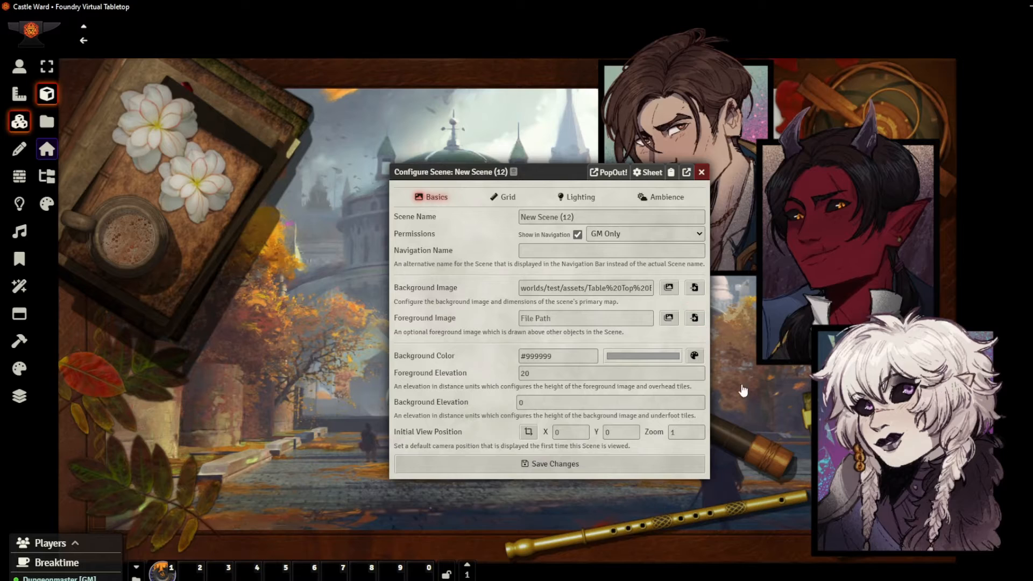
In Foundry Virtual Tabletop, set the new scene's foreground image to tabletop flower petals and books.png
click(668, 318)
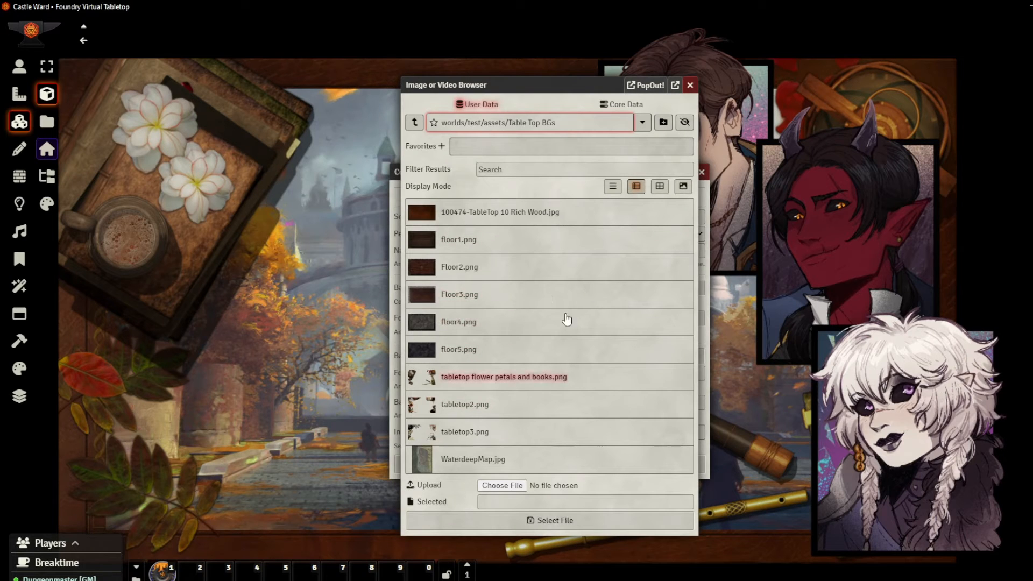
click(536, 378)
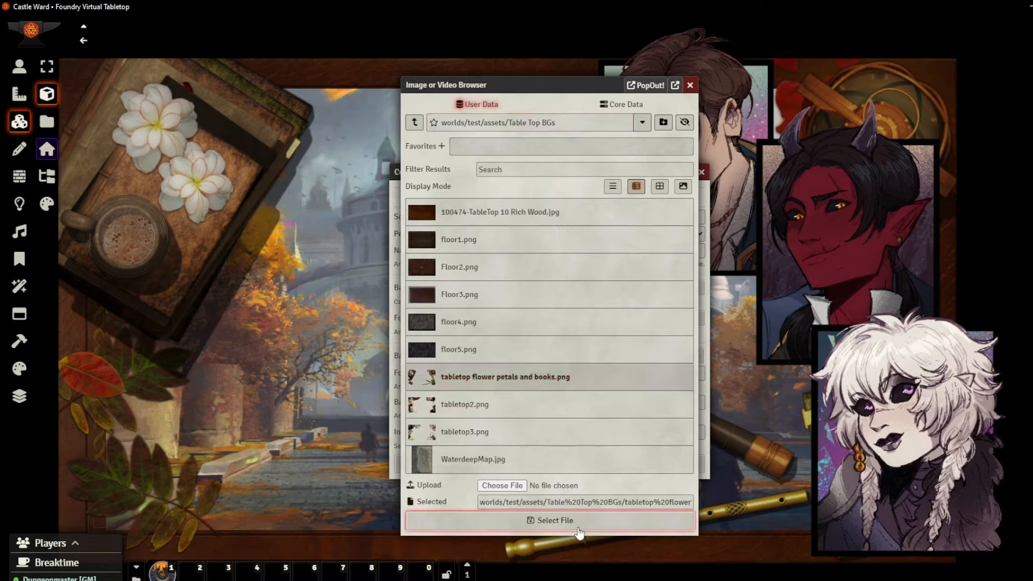
click(574, 521)
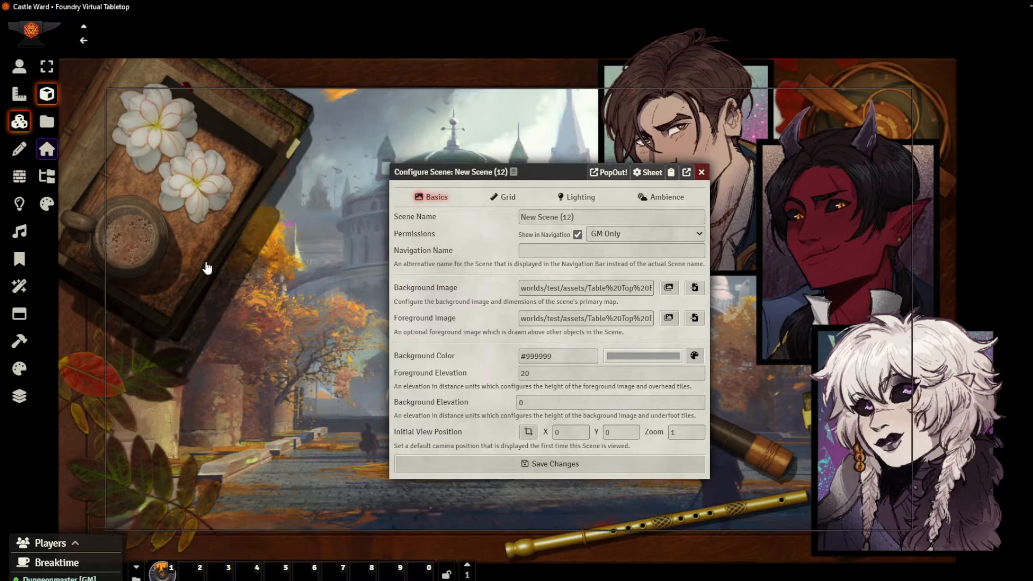
Set the new scene's background color to dark grey, #212121
click(627, 356)
drag(611, 409, 578, 436)
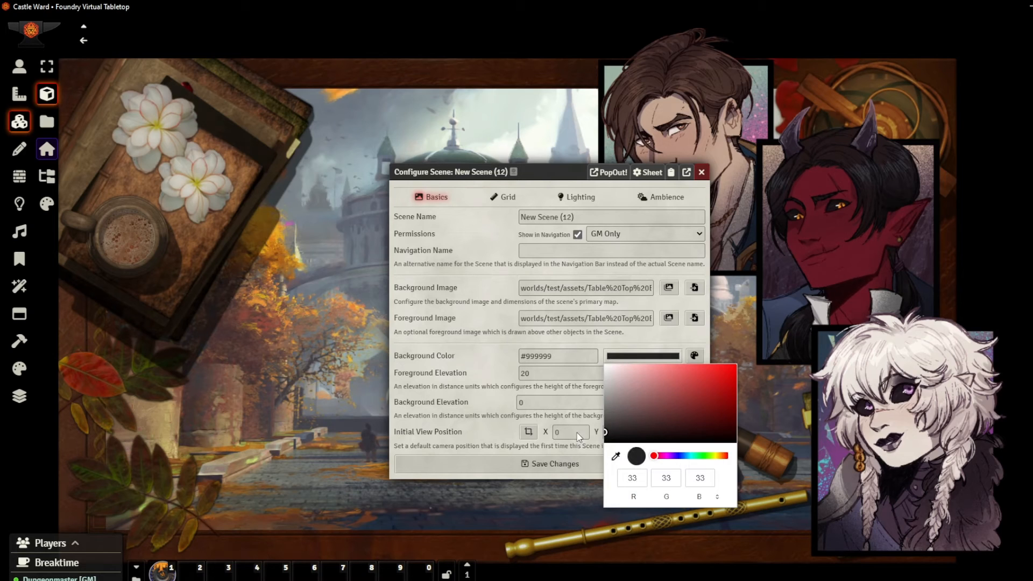
click(453, 348)
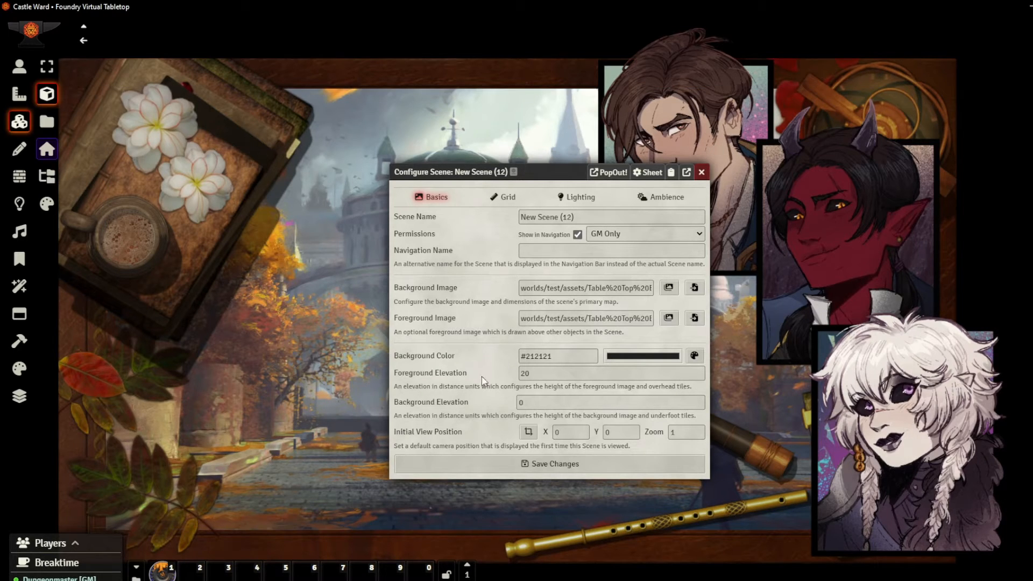
click(537, 375)
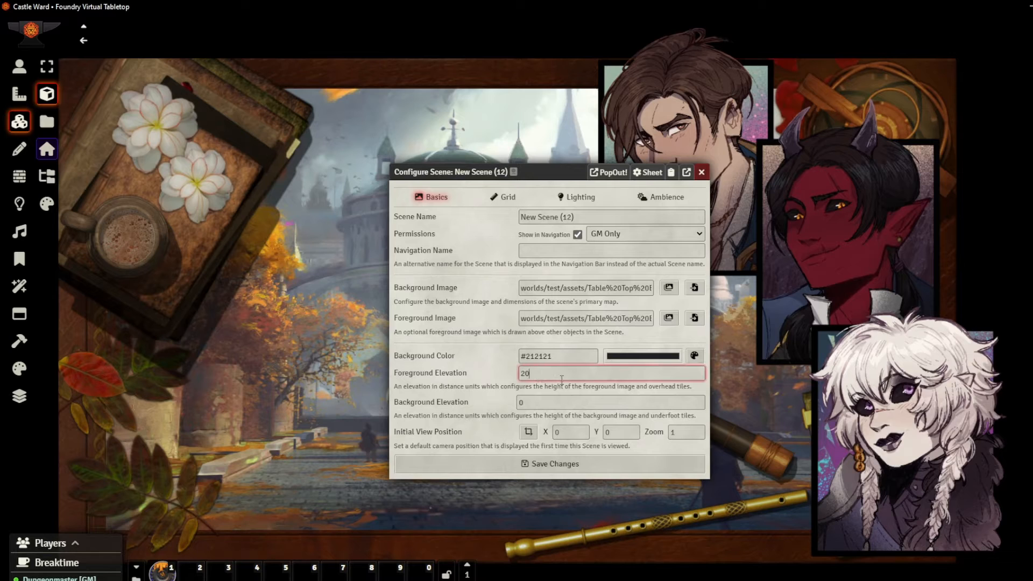
Disable Token Vision in the new scene's lighting settings and save the scene configuration
click(586, 197)
click(692, 95)
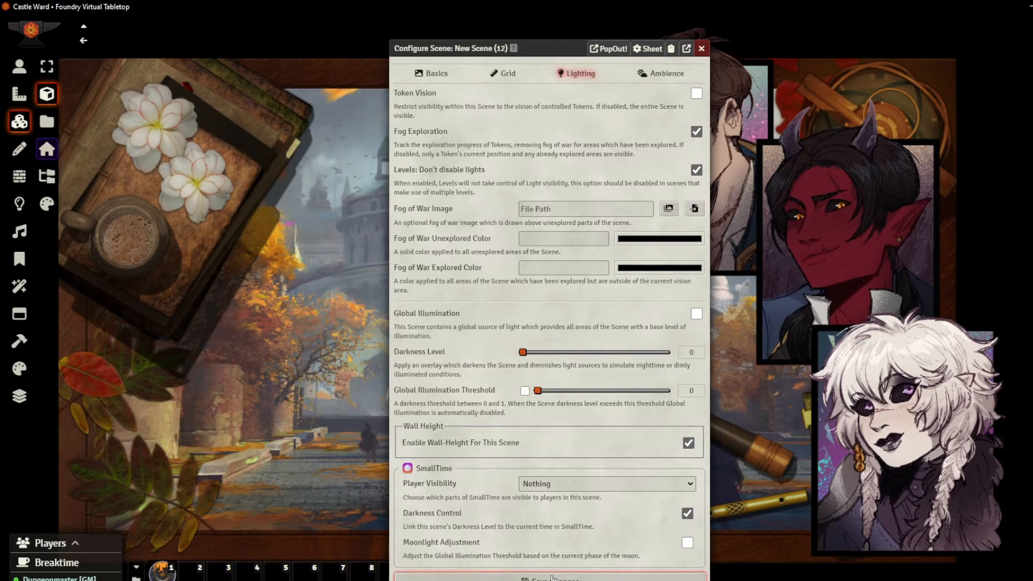
click(551, 579)
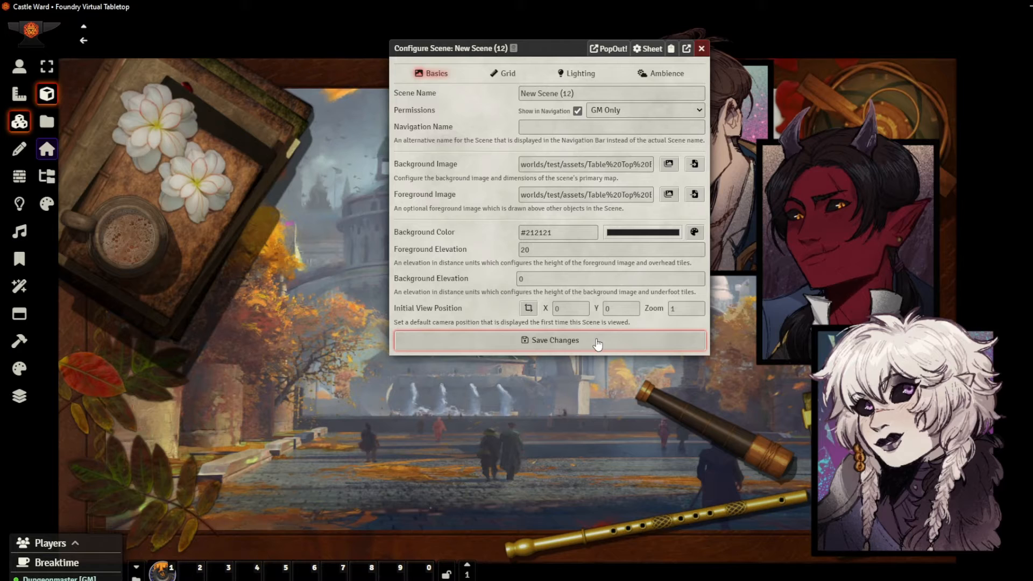
click(597, 341)
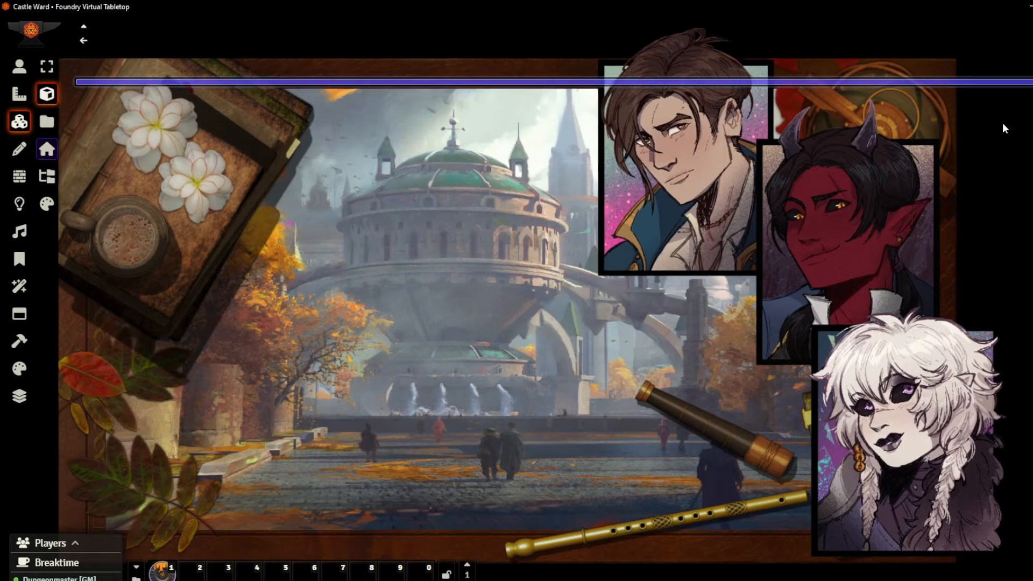
Open New Scene (12) from the scenes directory and close the directory window
scroll(566, 376, down, 6)
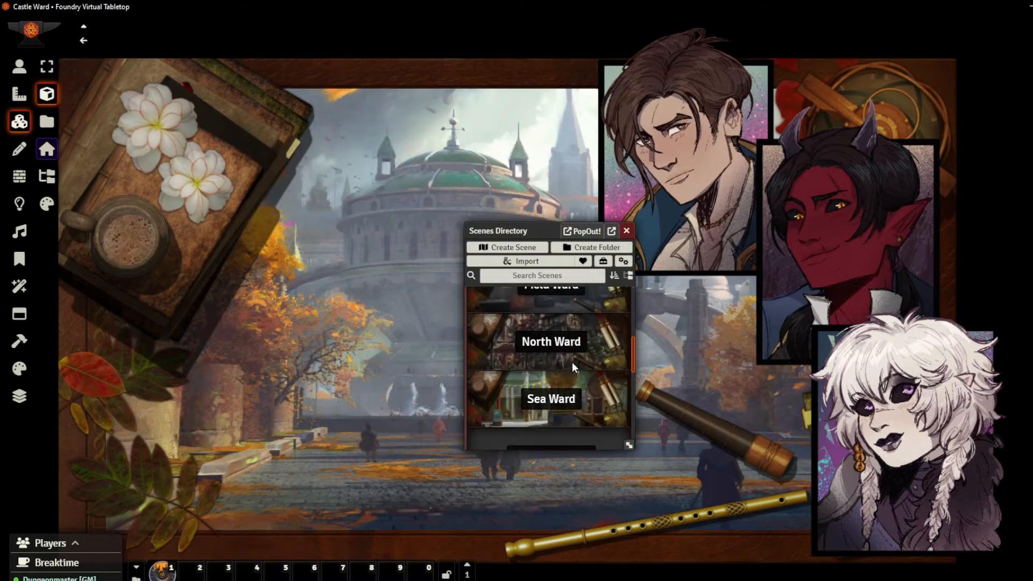
scroll(566, 377, down, 2)
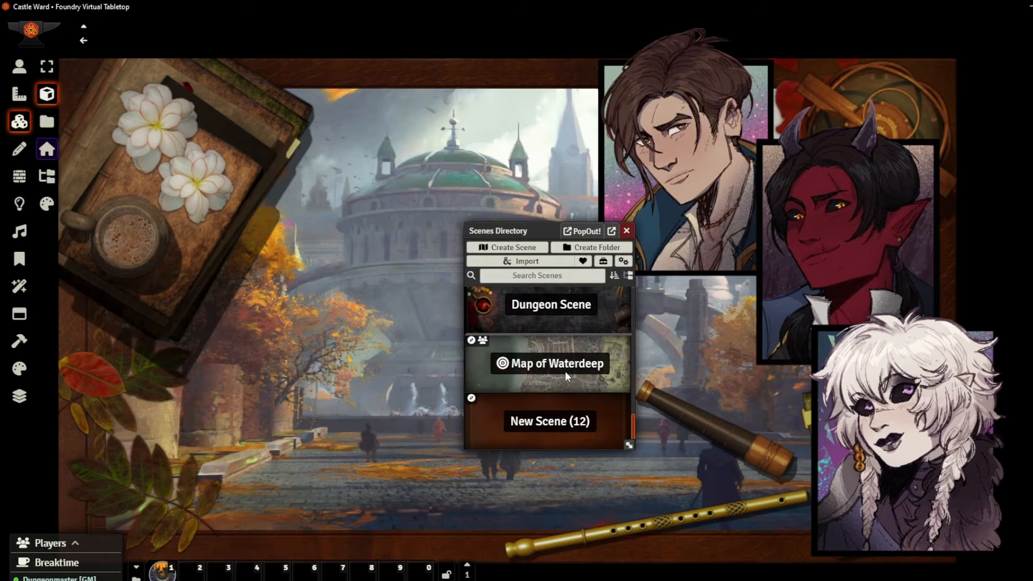
click(560, 430)
click(625, 232)
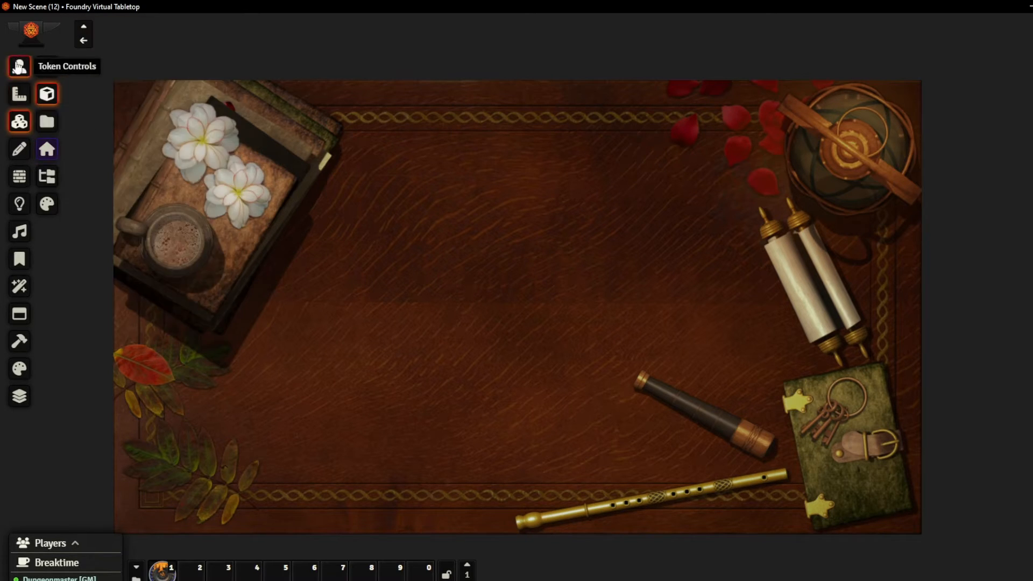
Open the tile image browser at the Splash Screens/Interiors Manors and Shops folder
click(51, 91)
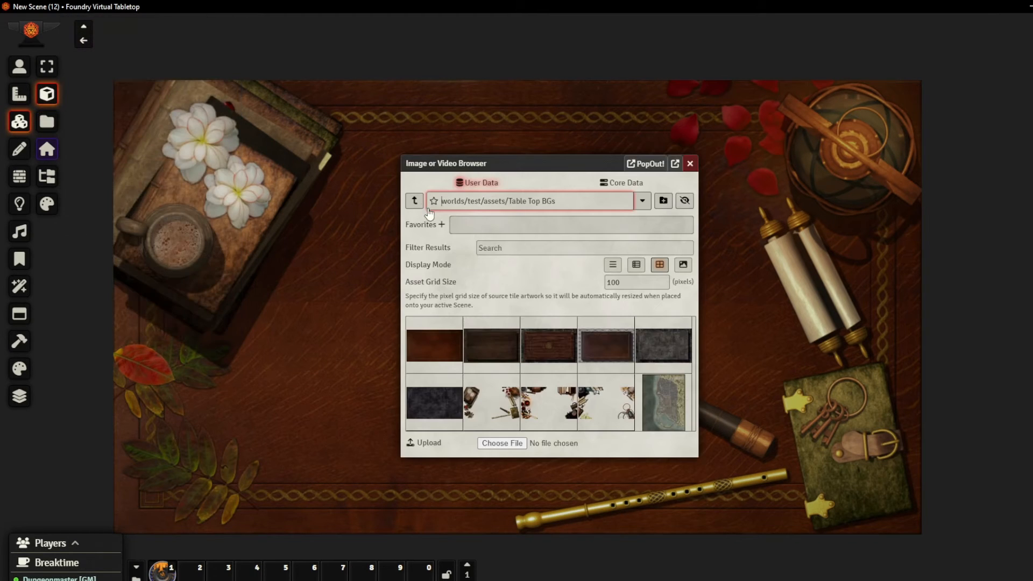
click(414, 201)
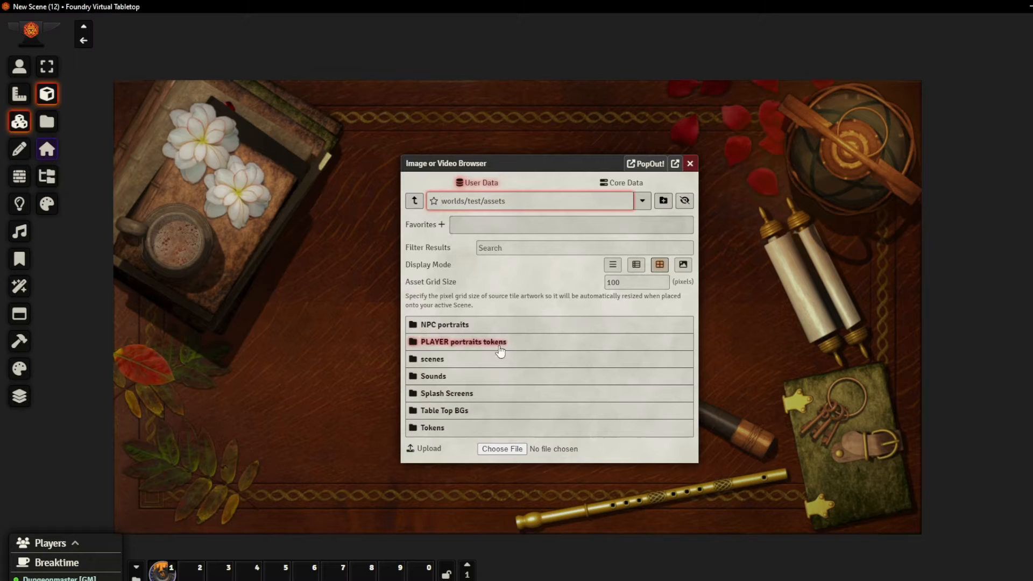
click(472, 398)
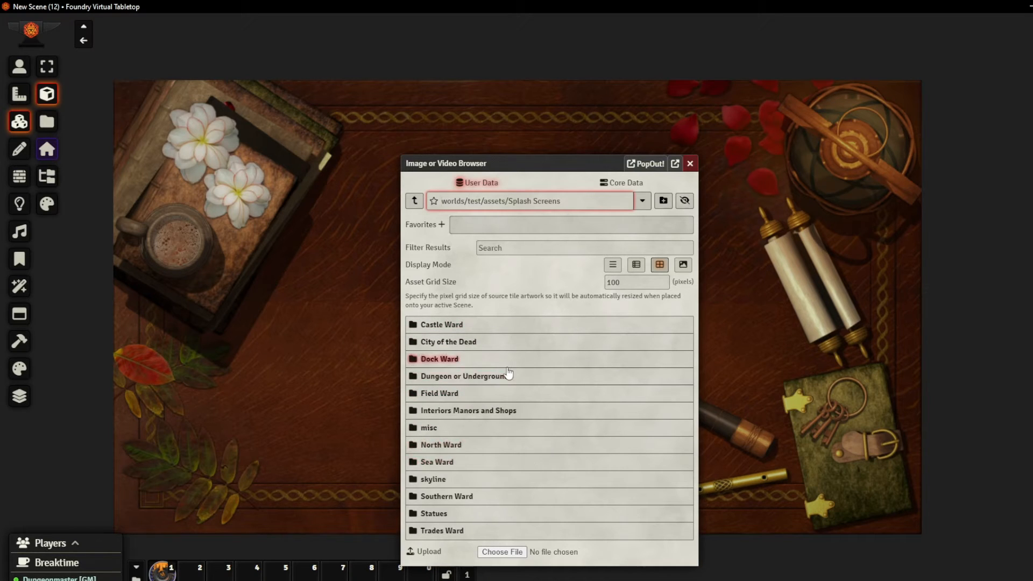
click(508, 412)
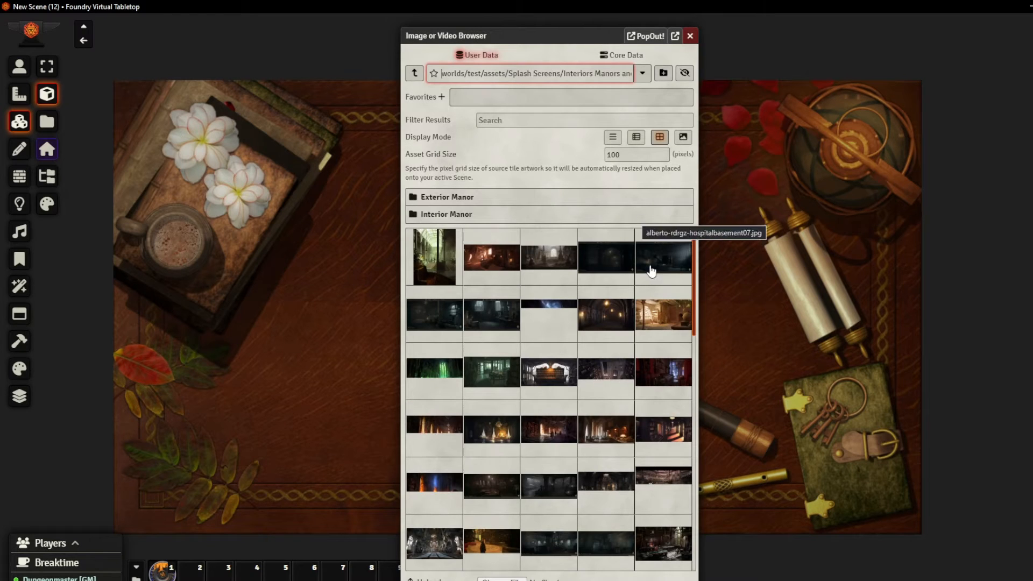
Place the sunlit library image with the globe and ladder as a tile in the middle of the scene
scroll(573, 447, down, 1)
scroll(574, 447, down, 4)
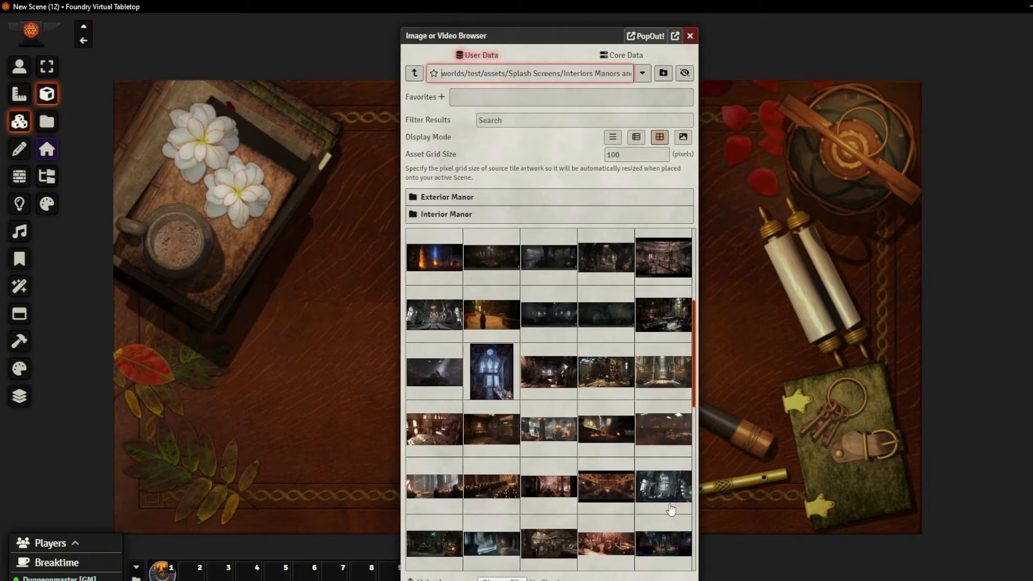
scroll(669, 505, down, 2)
drag(503, 487, 312, 322)
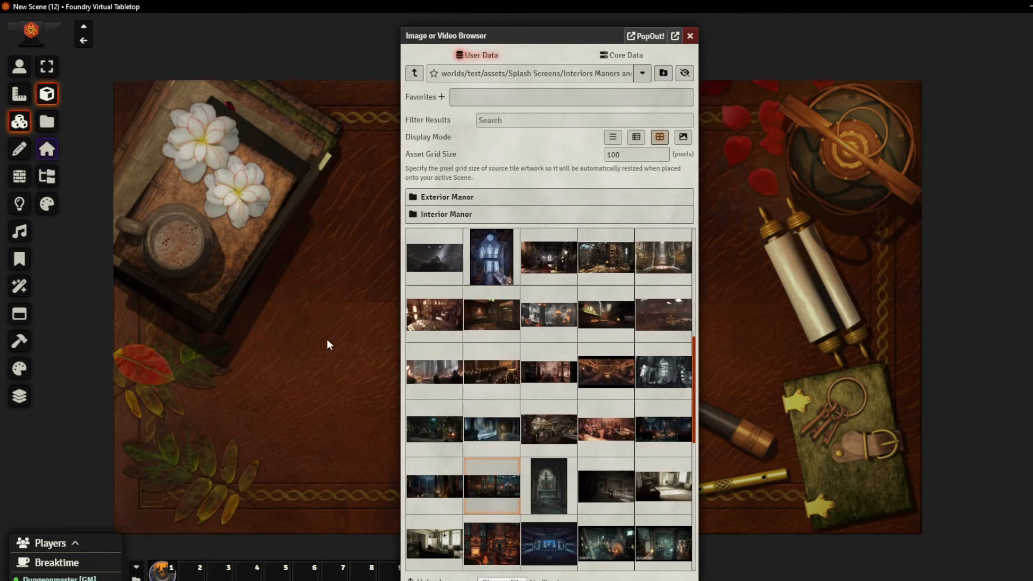
drag(563, 34, 798, 34)
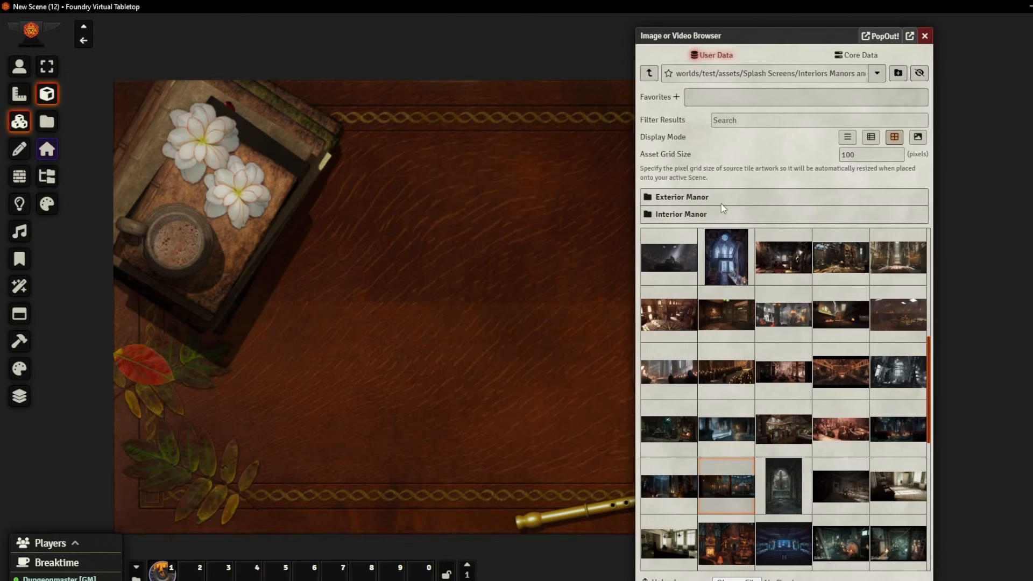
drag(835, 257, 463, 253)
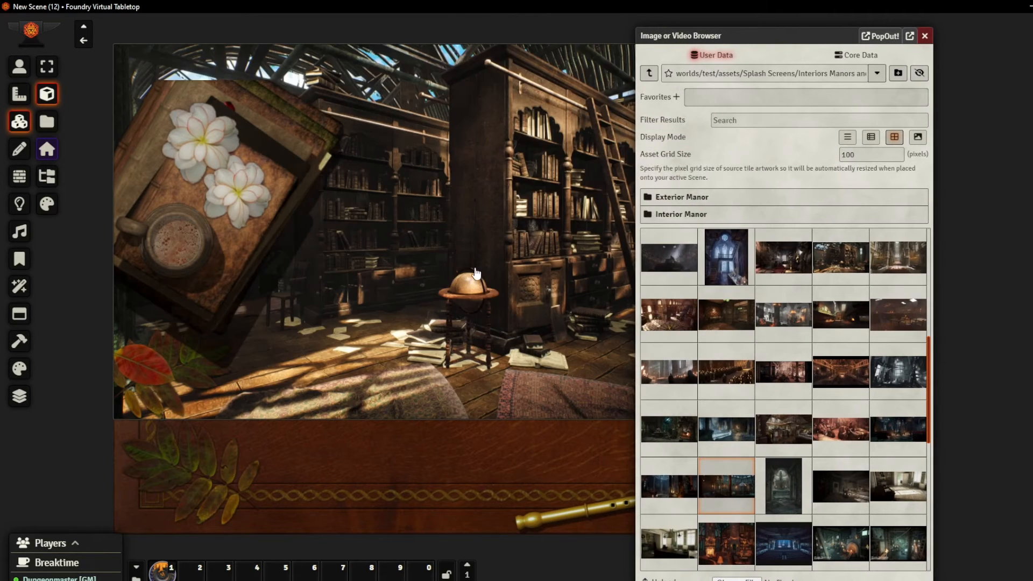
click(925, 35)
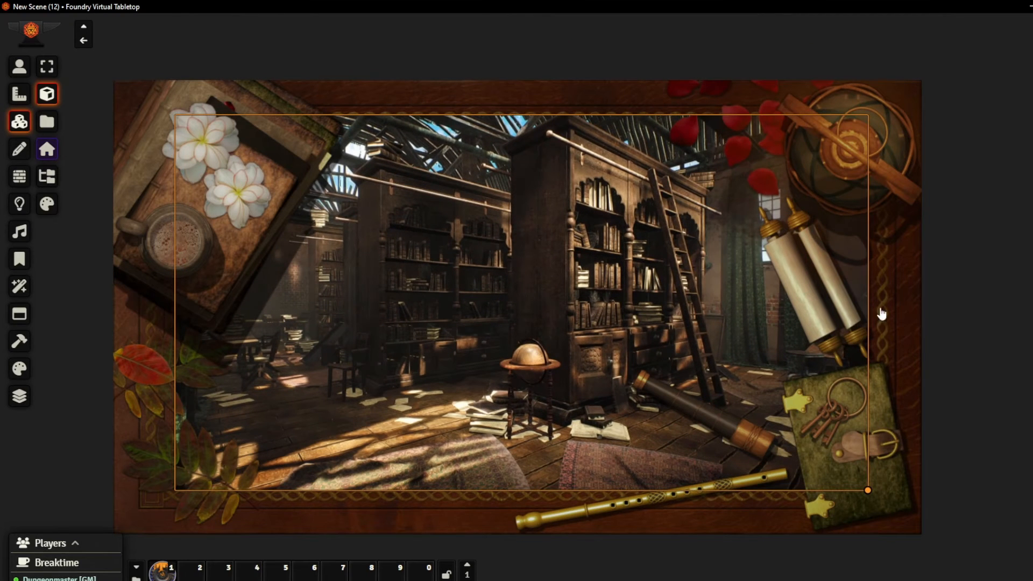
Reposition the library tile so it sits centred within the wooden border, beneath the foreground objects
click(961, 266)
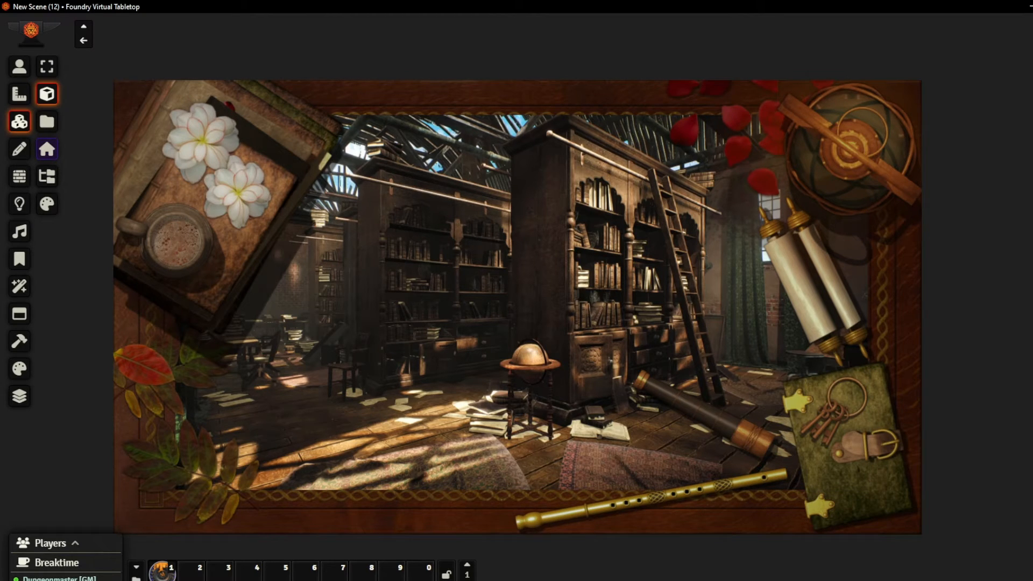
click(515, 329)
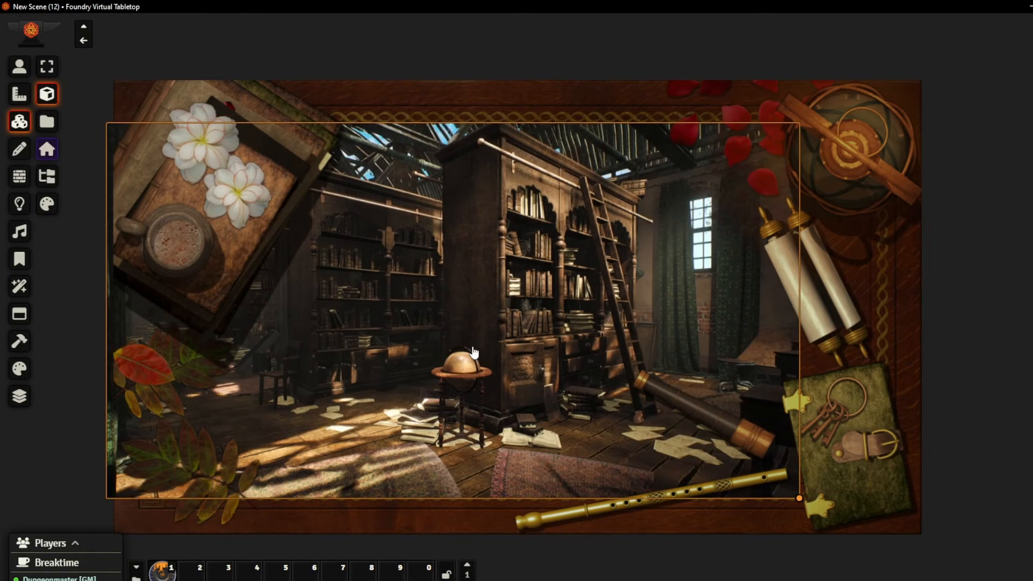
drag(509, 338, 565, 356)
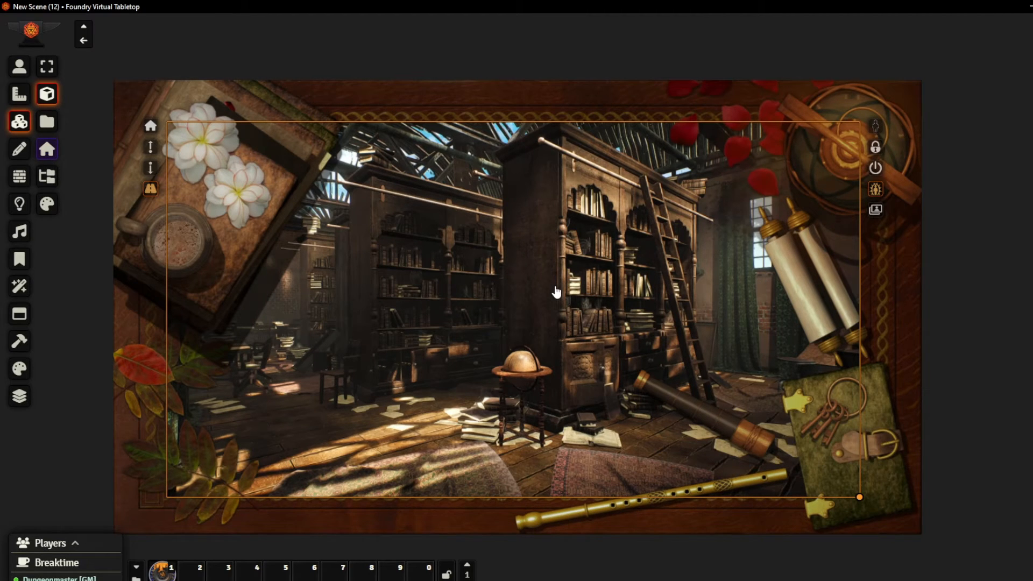
click(150, 149)
click(151, 191)
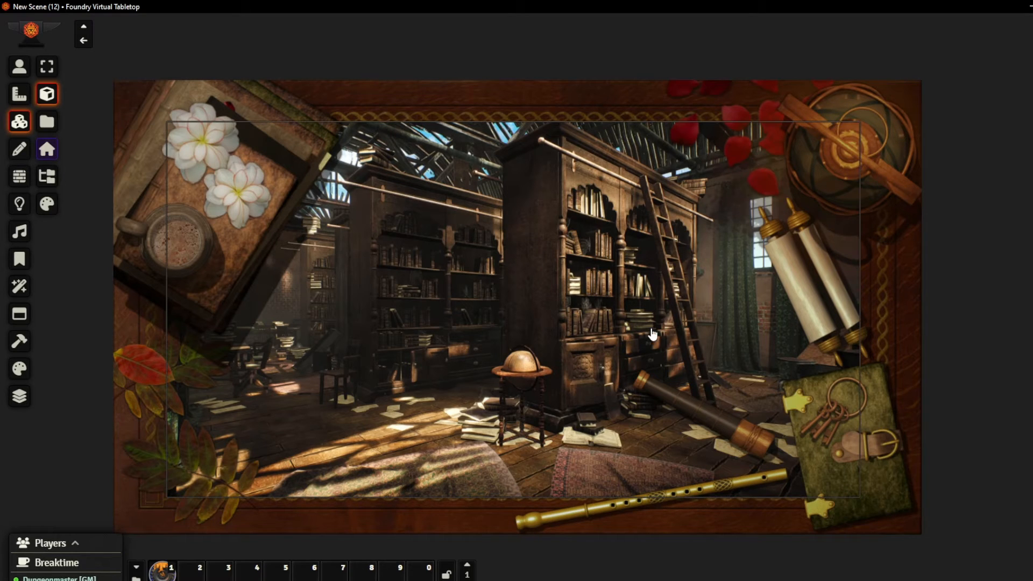
click(611, 246)
right_click(706, 230)
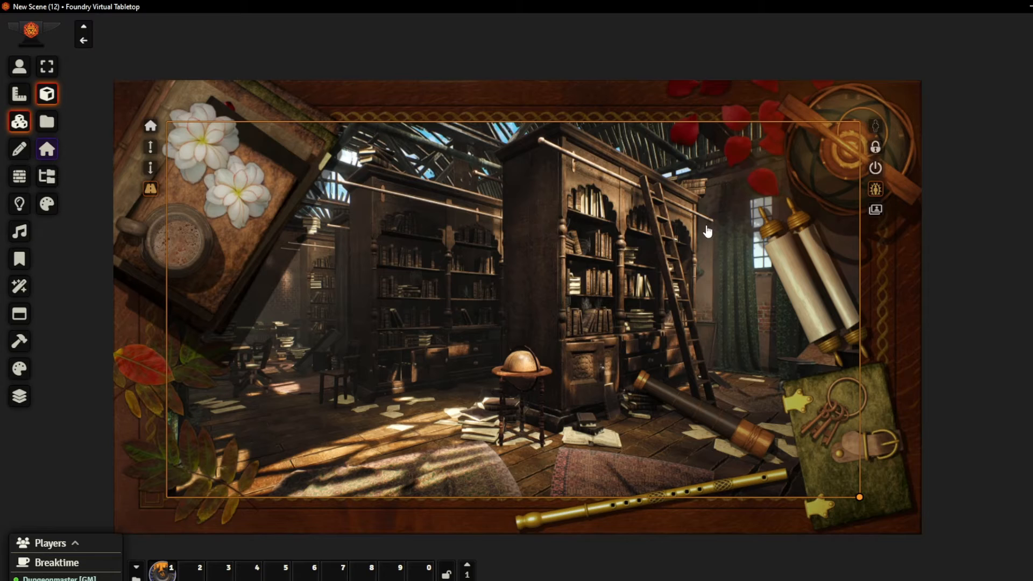
click(463, 207)
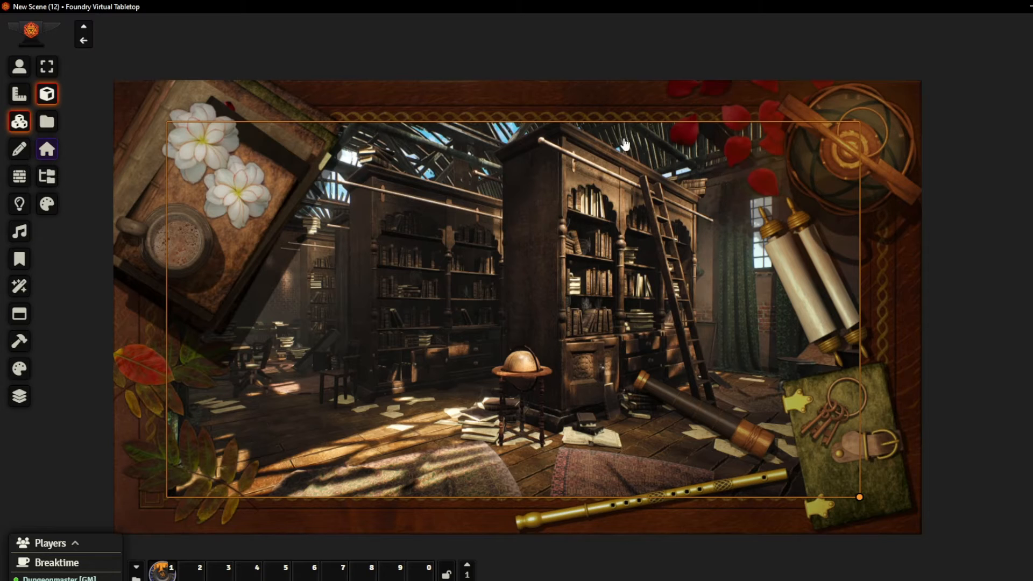
right_click(694, 218)
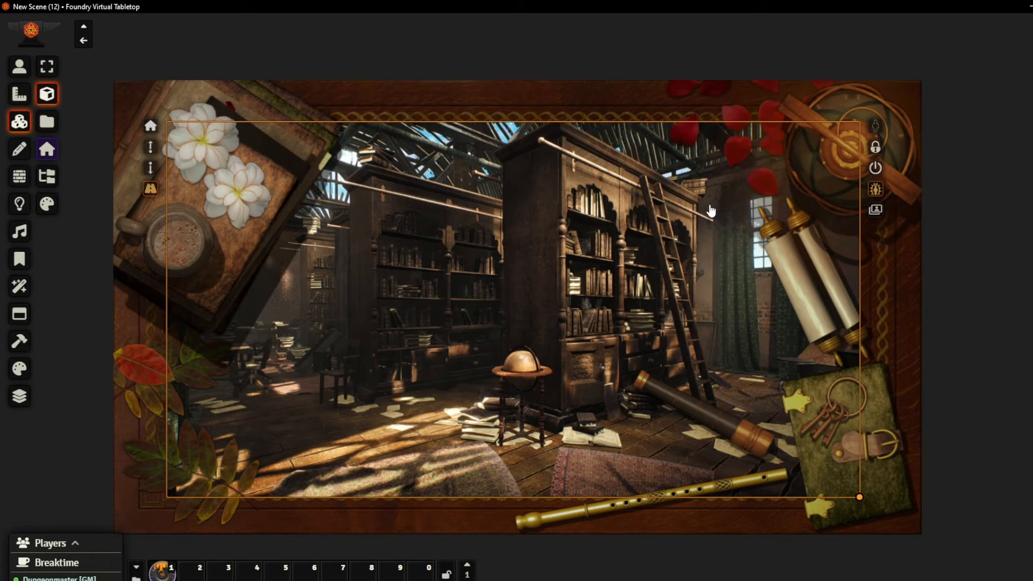
Set the library tile's Image Directory flag to the Interior Manor folder inside Interiors Manors and Shops, and apply it
click(876, 212)
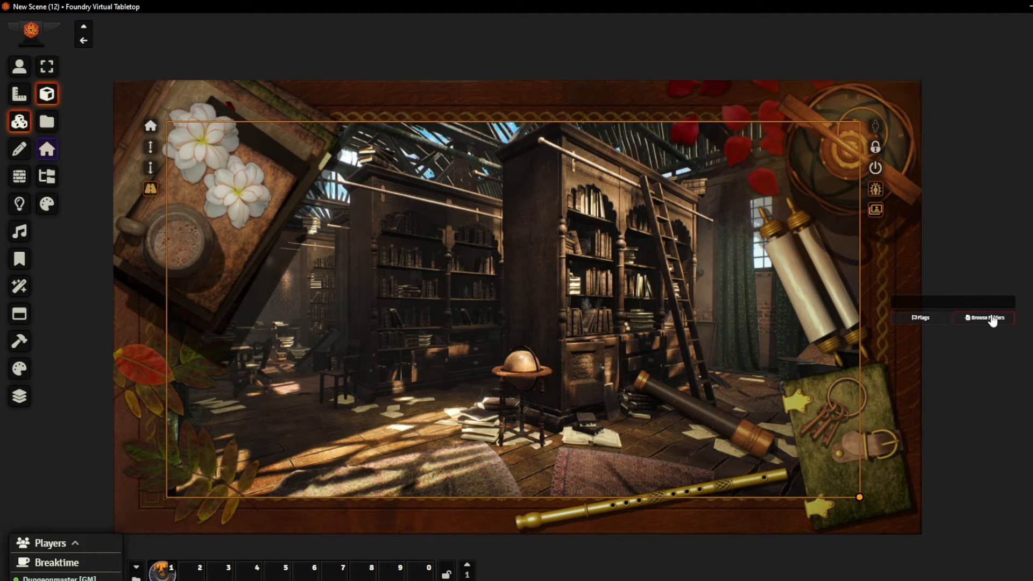
click(934, 327)
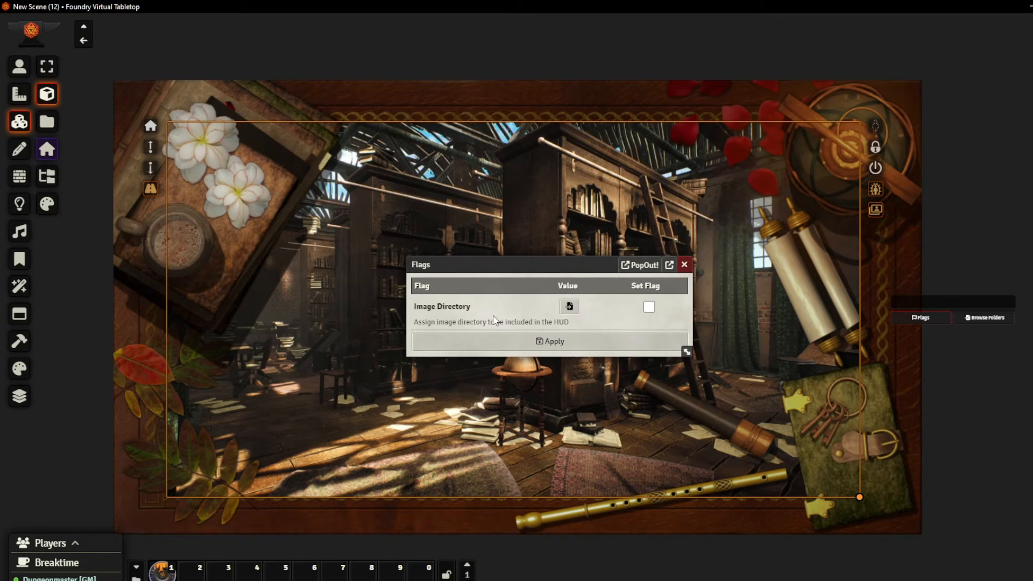
click(649, 308)
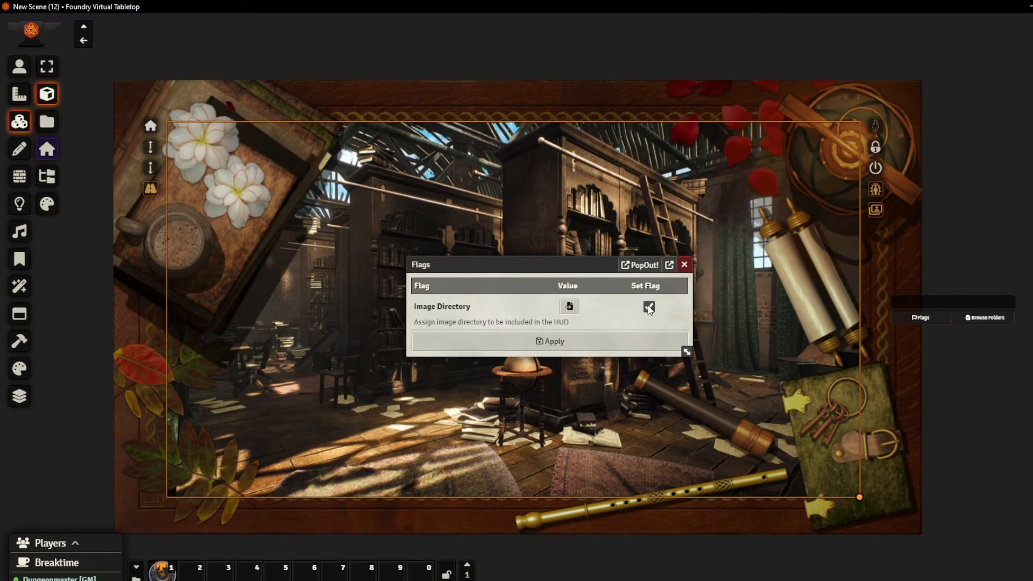
click(572, 311)
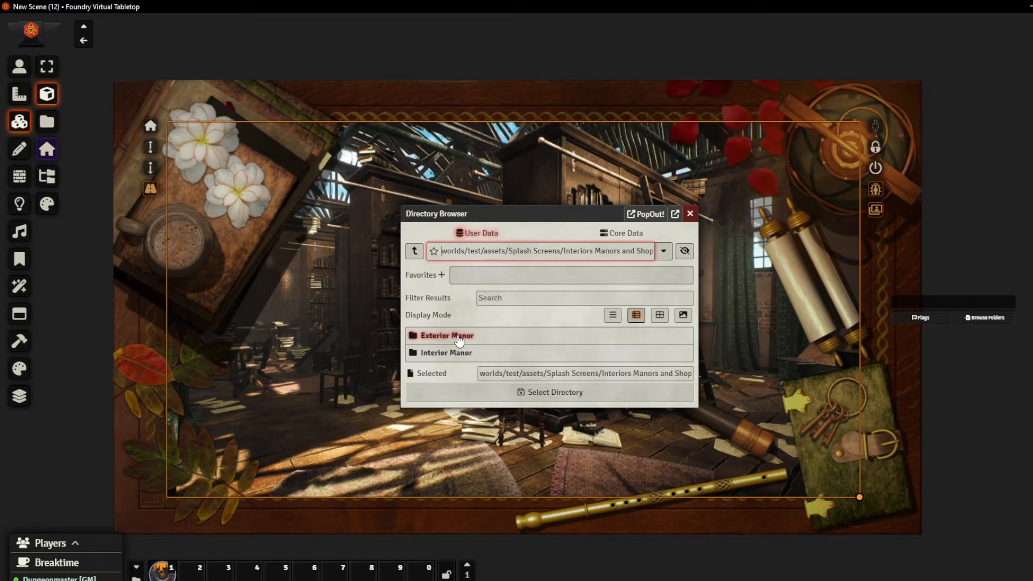
click(460, 353)
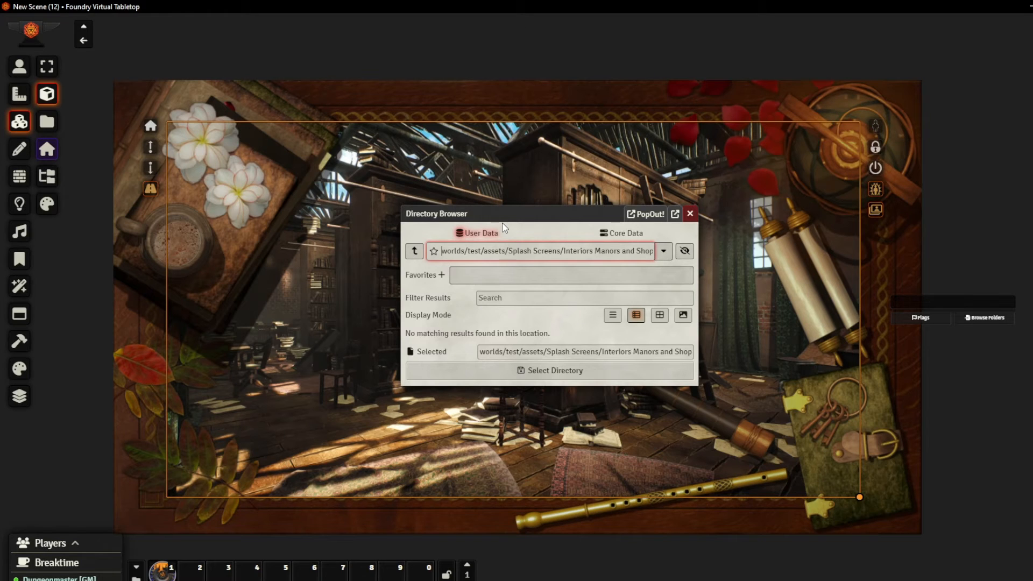
click(571, 371)
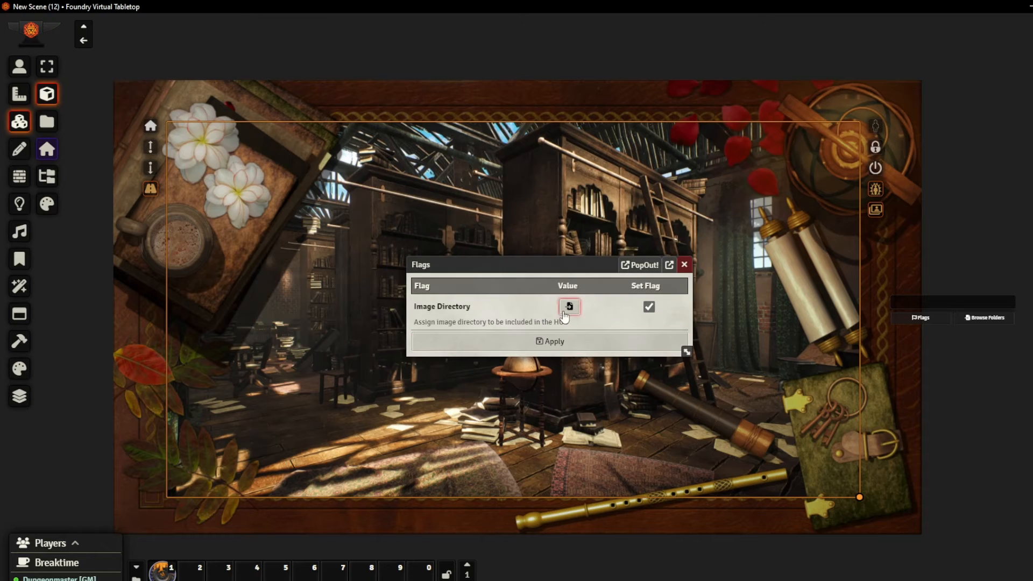
click(563, 343)
click(1012, 293)
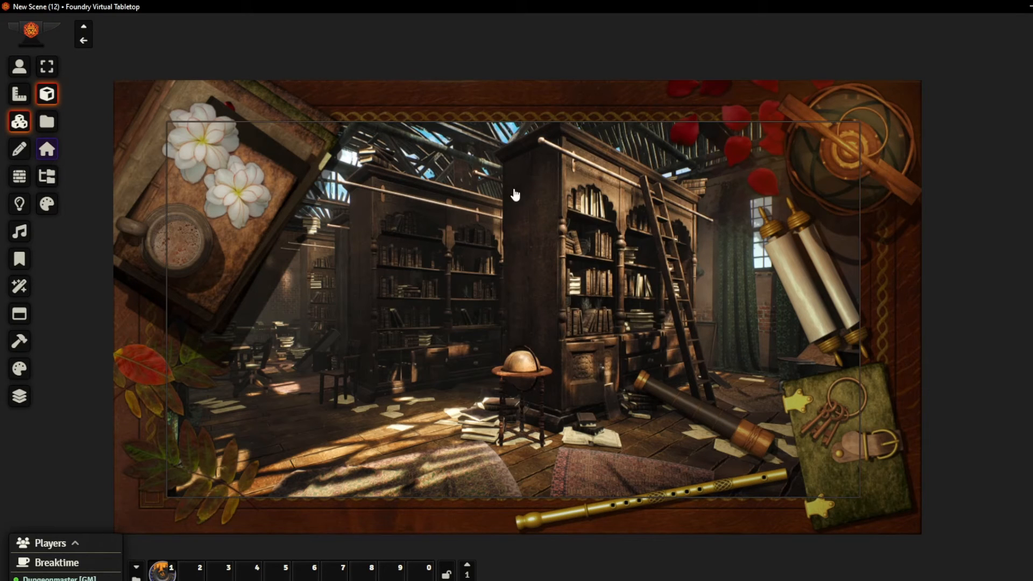
click(740, 224)
right_click(699, 234)
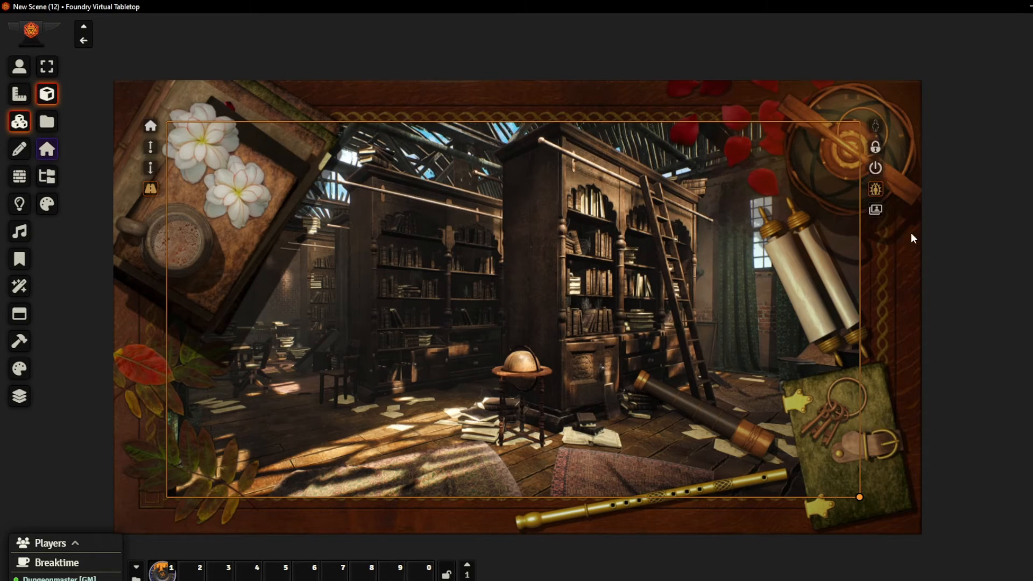
click(877, 212)
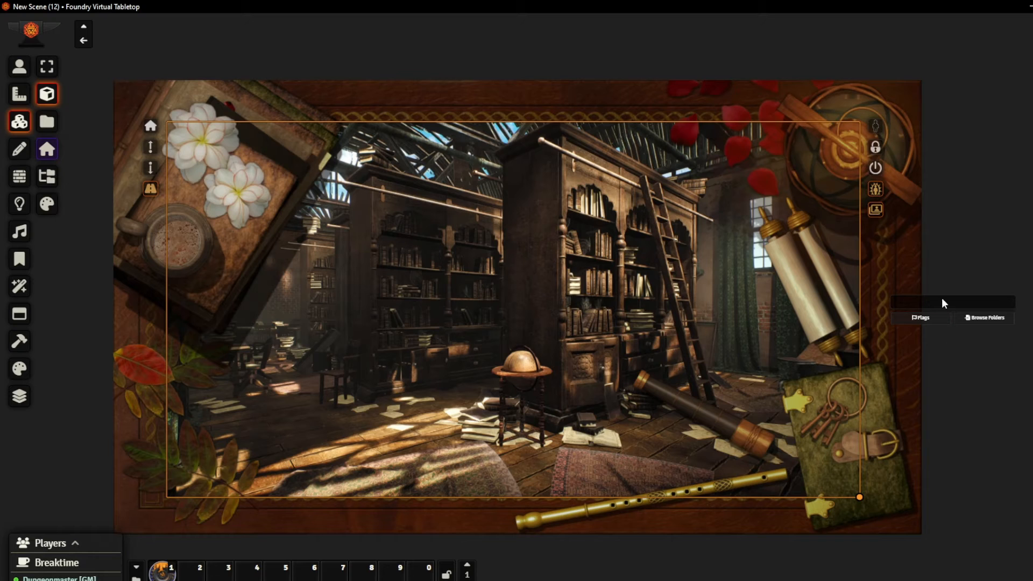
click(993, 211)
Swap the tile's image for the last picture in the assigned directory, the dark library office with the lamp-lit table
right_click(790, 222)
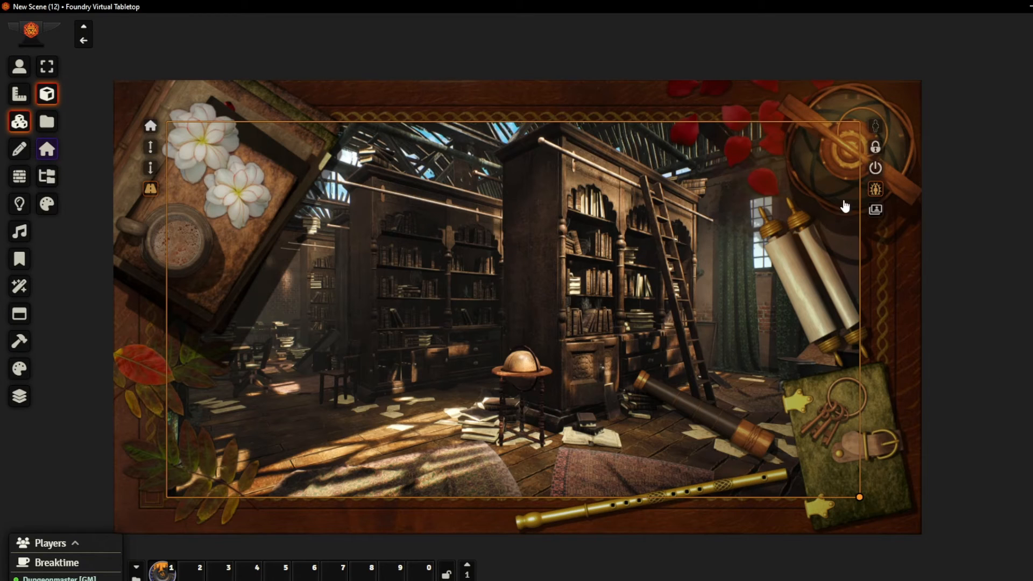
click(875, 211)
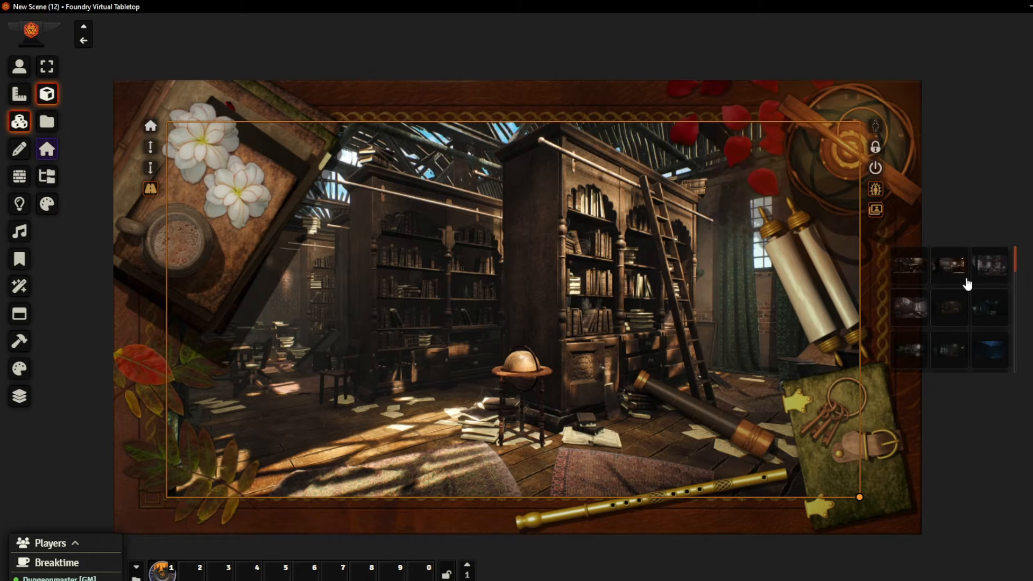
scroll(970, 286, down, 5)
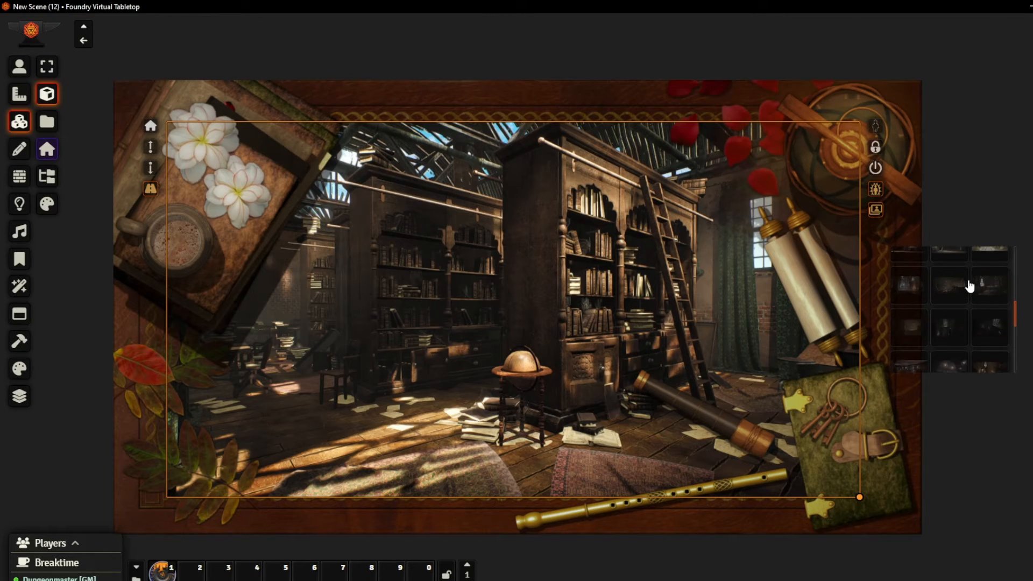
scroll(970, 297, down, 2)
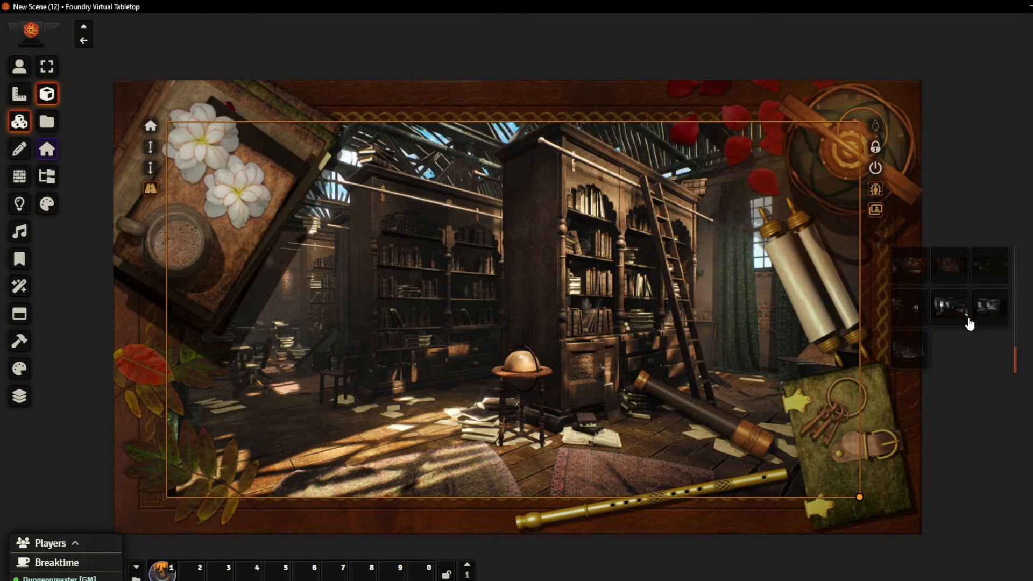
click(896, 354)
Swap the tile's image for the ornate green salon, and finally for the manor hall with the staircase
right_click(694, 296)
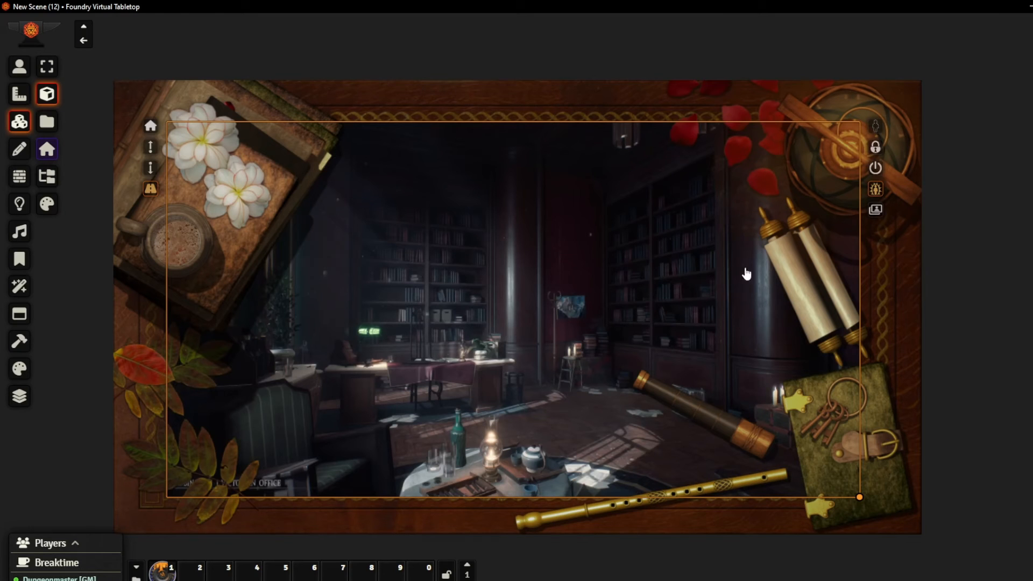
click(876, 211)
scroll(915, 317, down, 3)
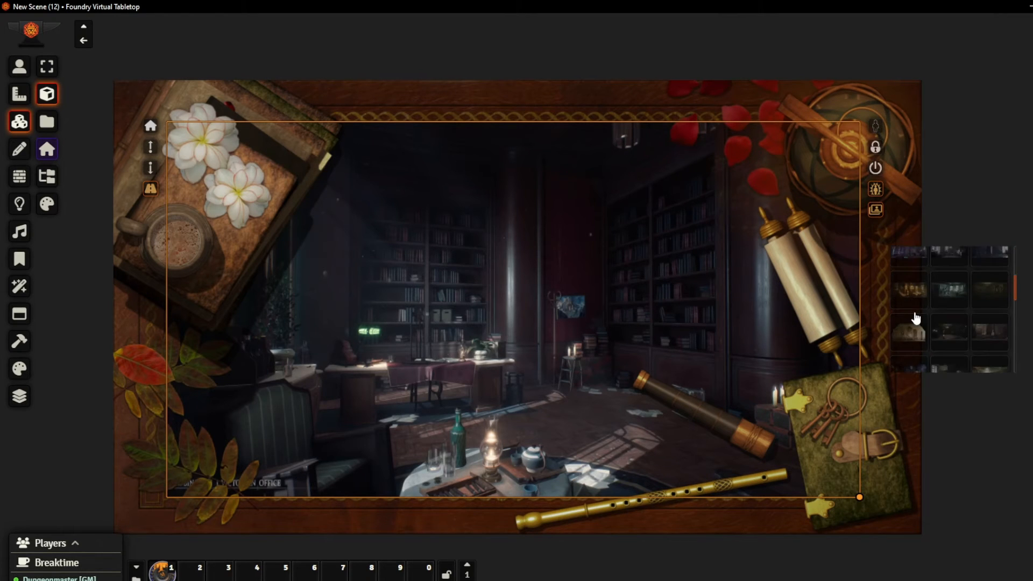
click(914, 337)
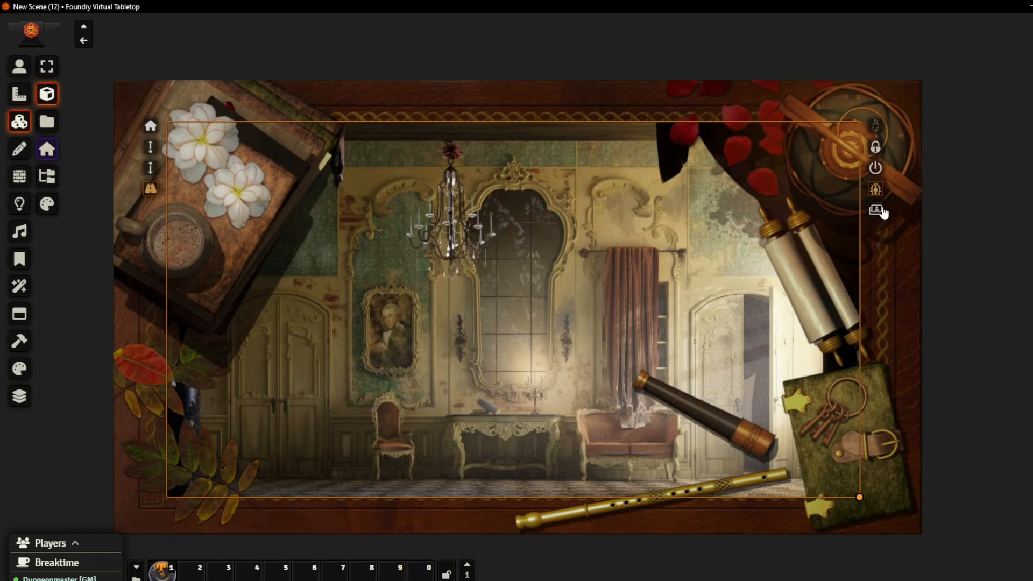
click(875, 211)
click(926, 323)
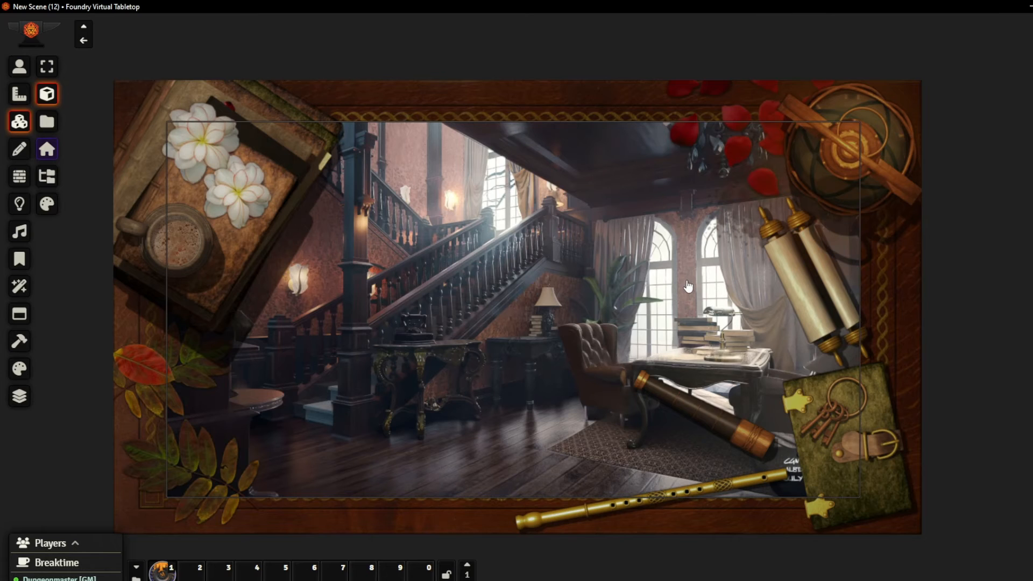
Resize the manor hall tile freehand and reposition it so it fills the area inside the wooden border
click(503, 260)
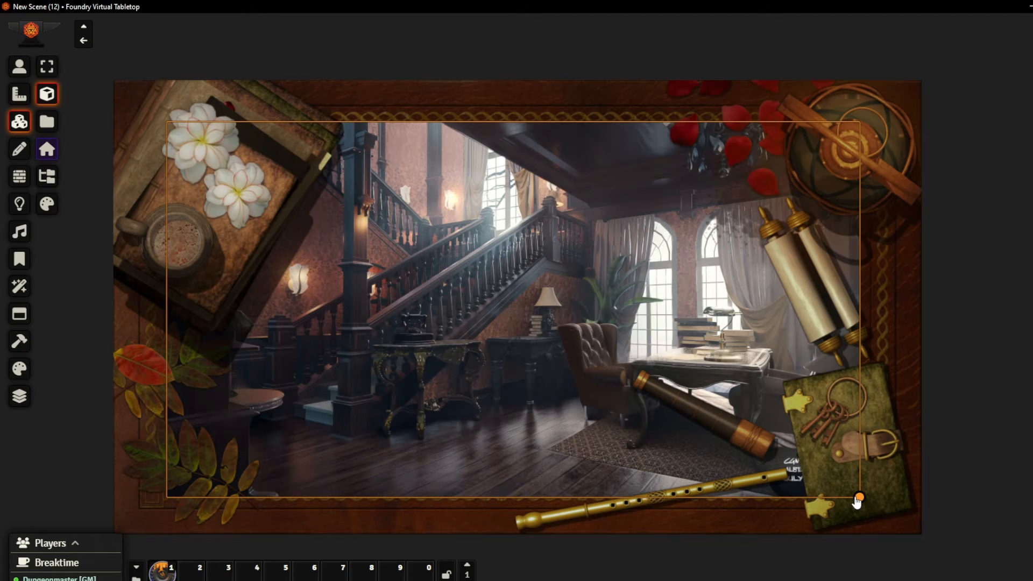
drag(859, 498, 833, 388)
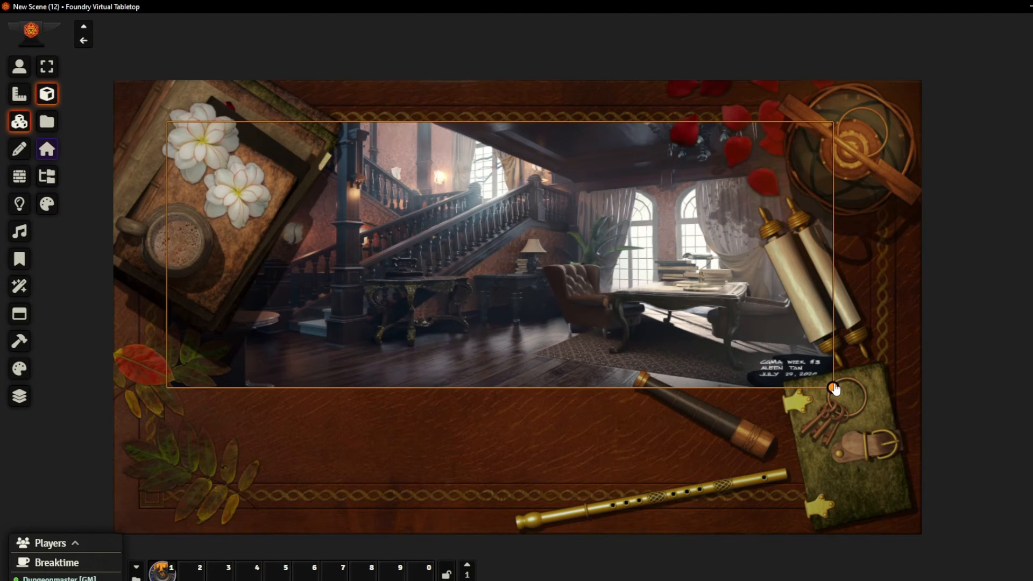
drag(833, 388, 891, 491)
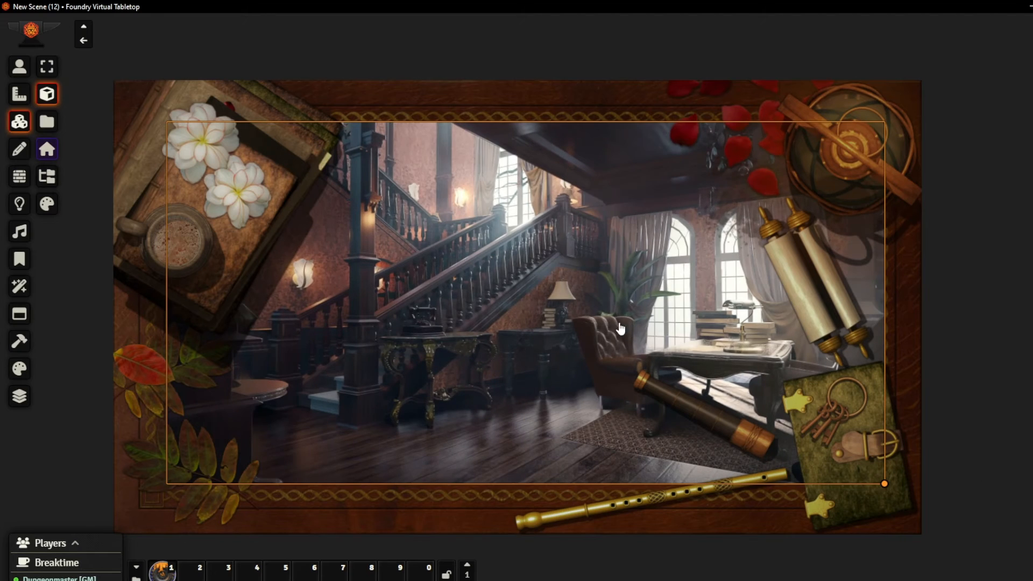
drag(615, 316, 600, 315)
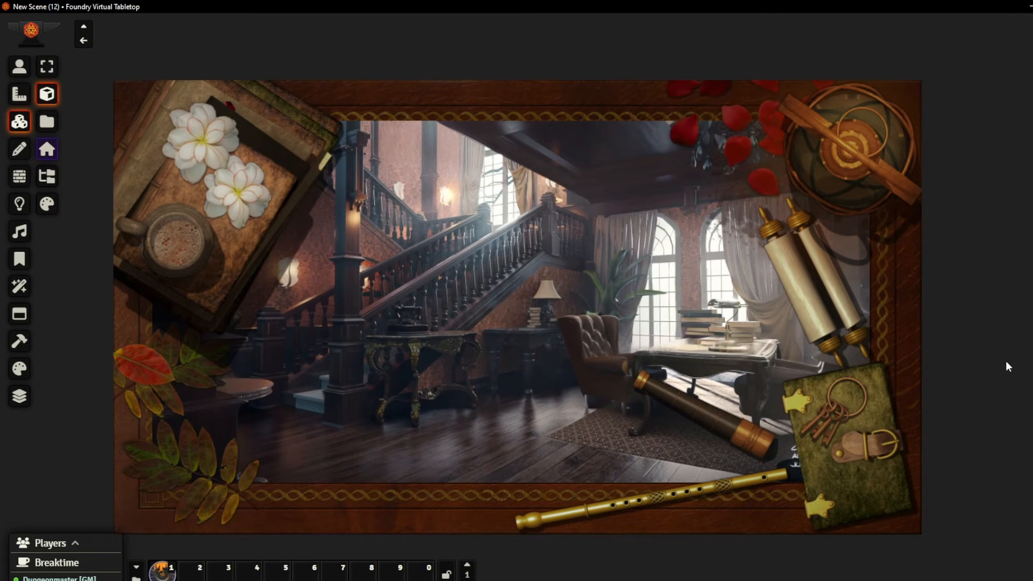
drag(575, 362, 234, 199)
drag(517, 294, 889, 441)
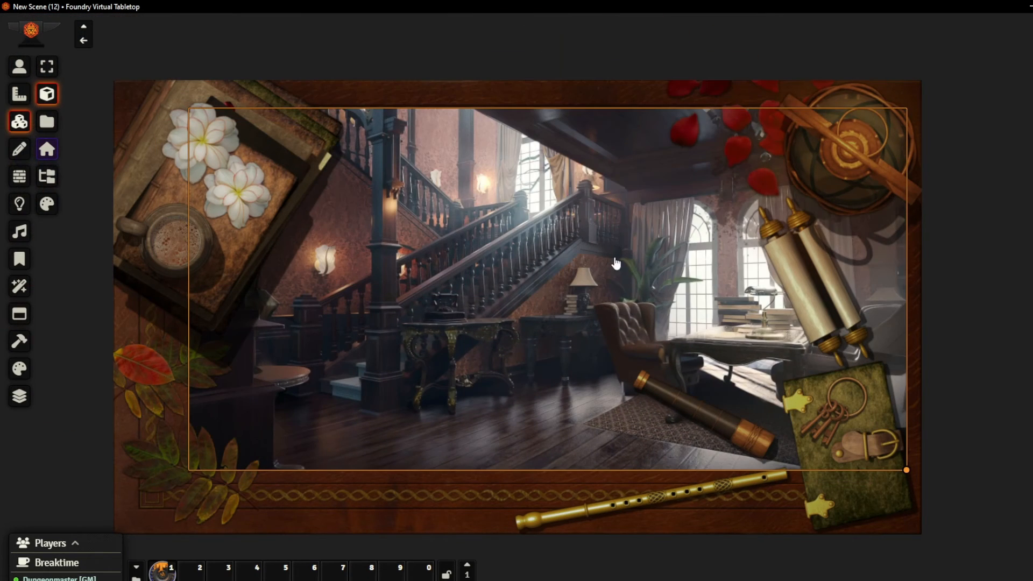
drag(594, 275, 581, 284)
Swap the scenery tile's image for the dark bedroom with the standing mirror
click(47, 122)
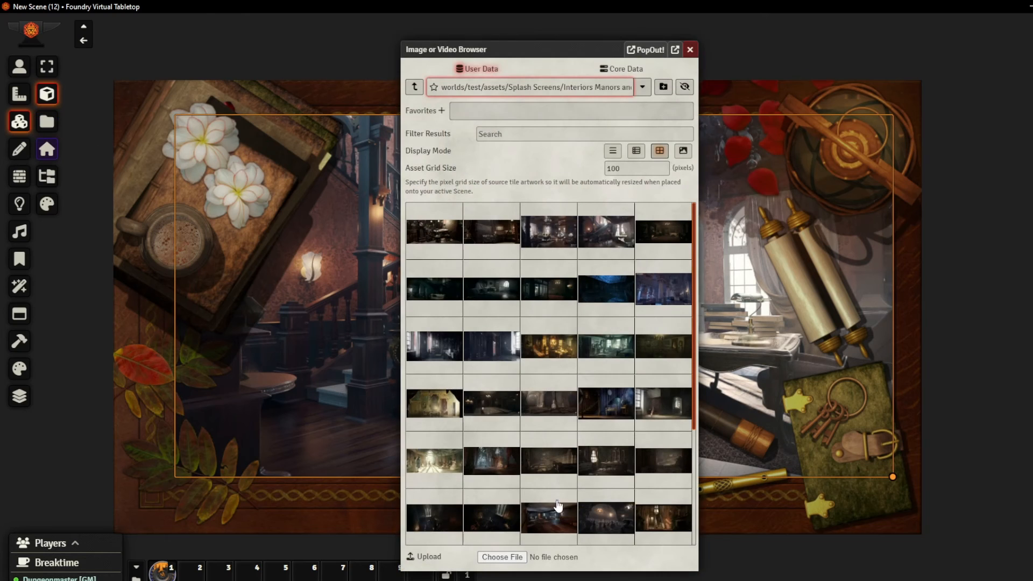
click(690, 49)
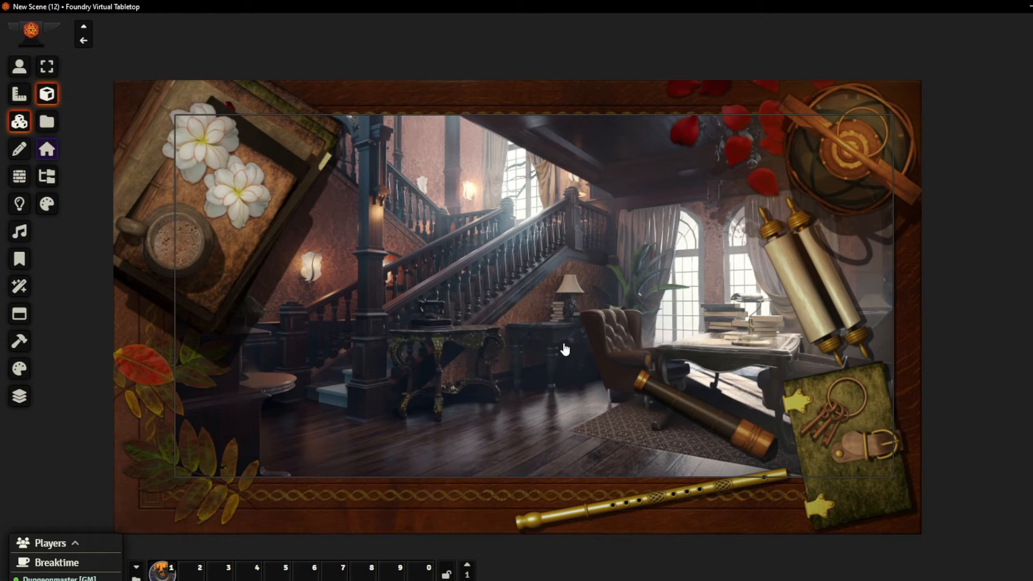
right_click(706, 250)
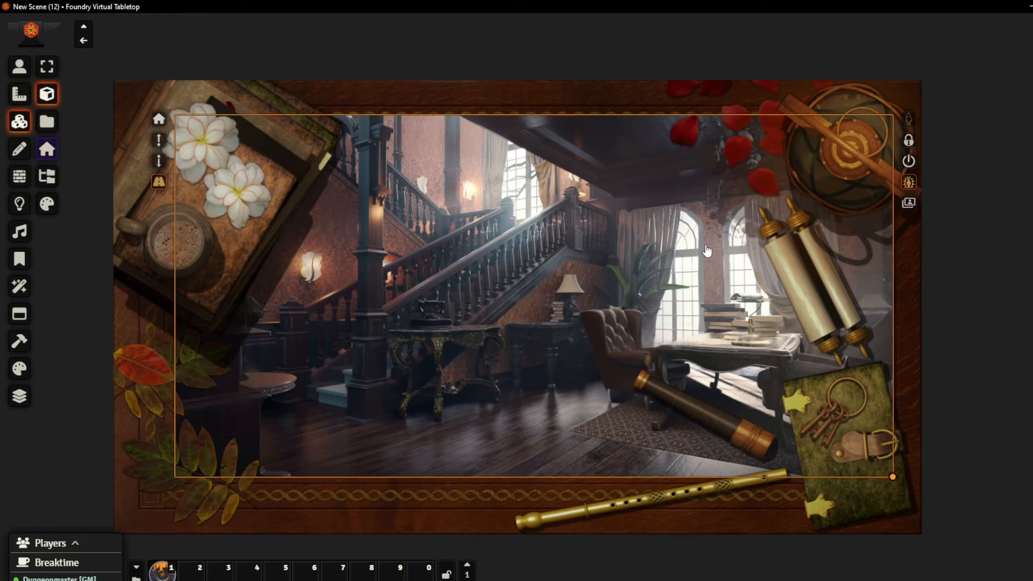
click(909, 202)
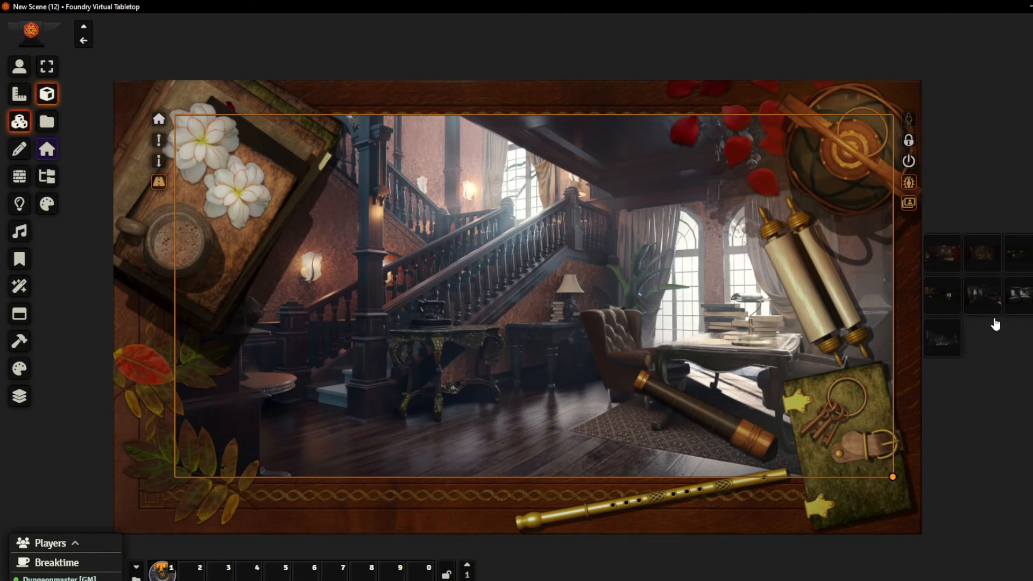
click(978, 294)
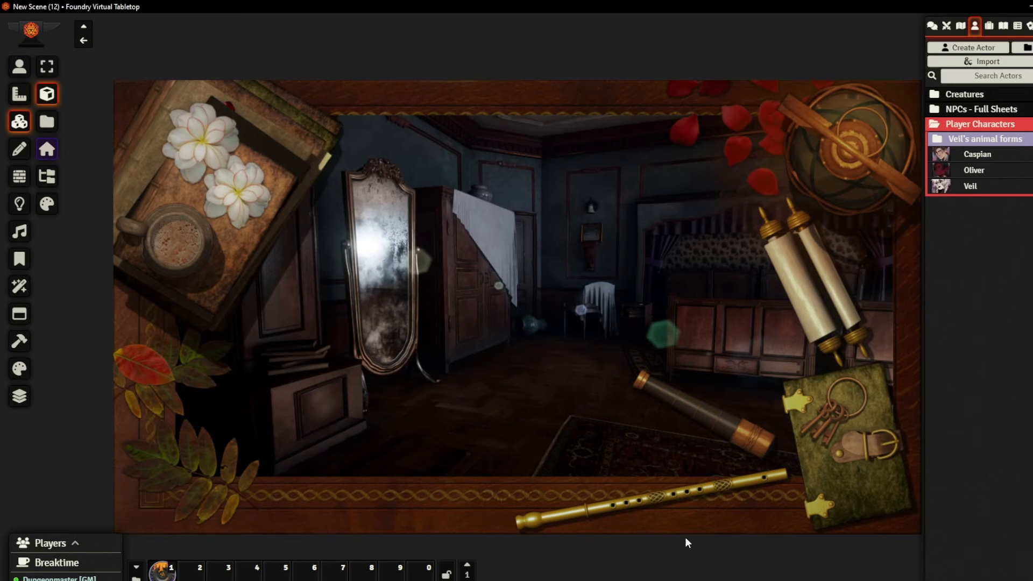
Examine Caspian's character sheet and its portrait/token toggle in edit mode, and close the sheet
click(978, 155)
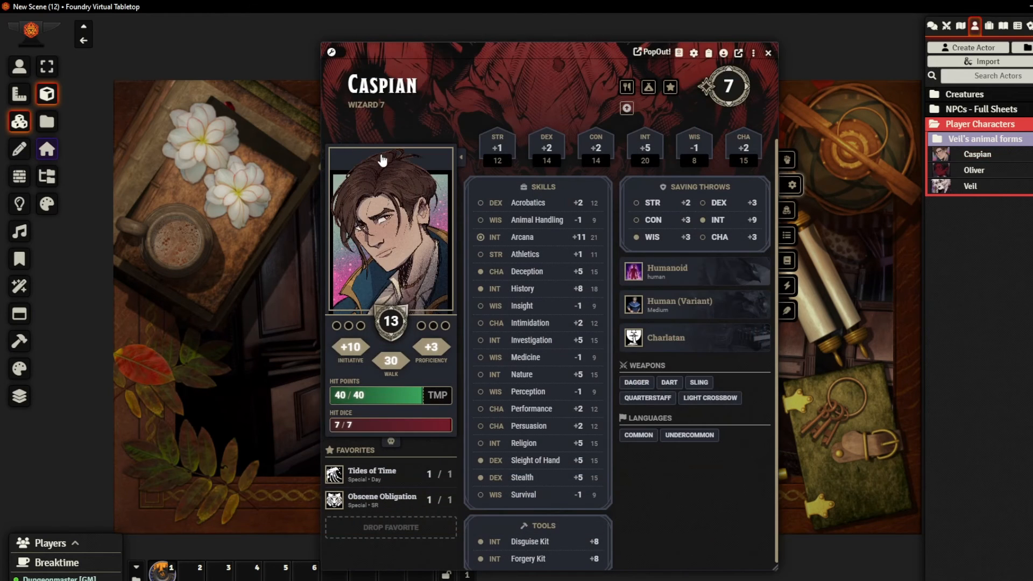
click(332, 53)
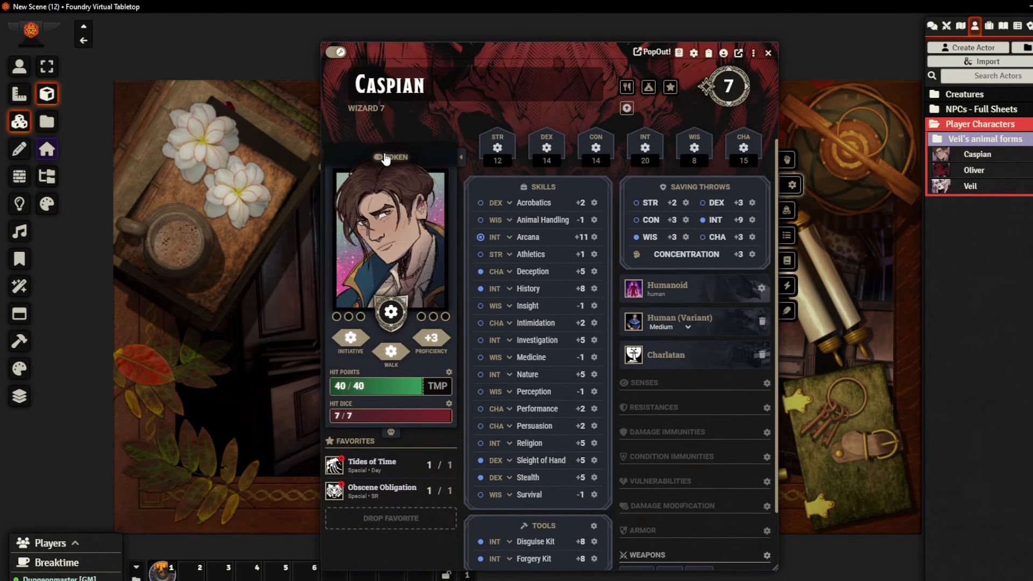
click(333, 52)
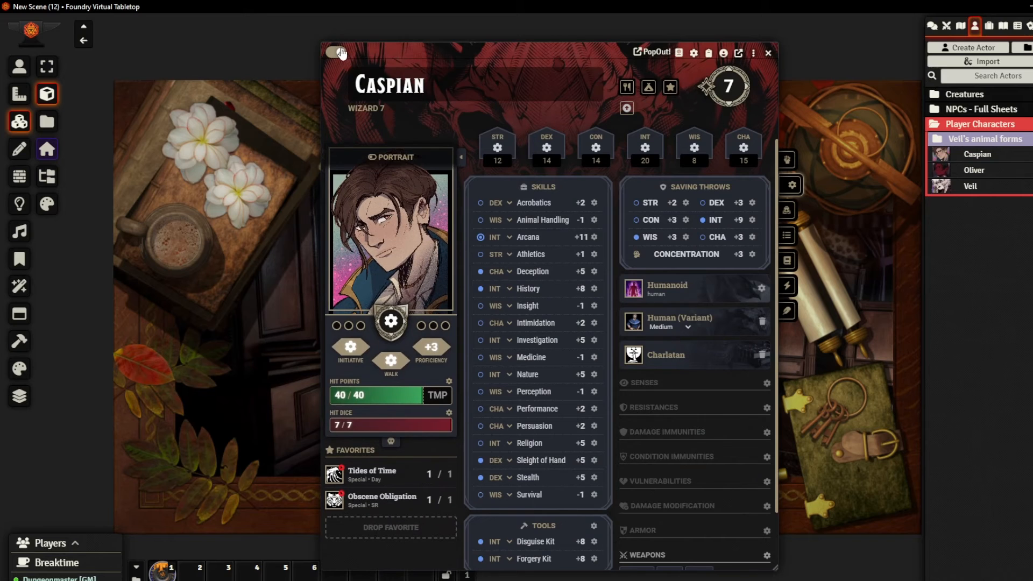
click(769, 53)
Place Caspian's token over the bedroom picture beside the scrolls and inspect its alternative images
drag(982, 147, 708, 208)
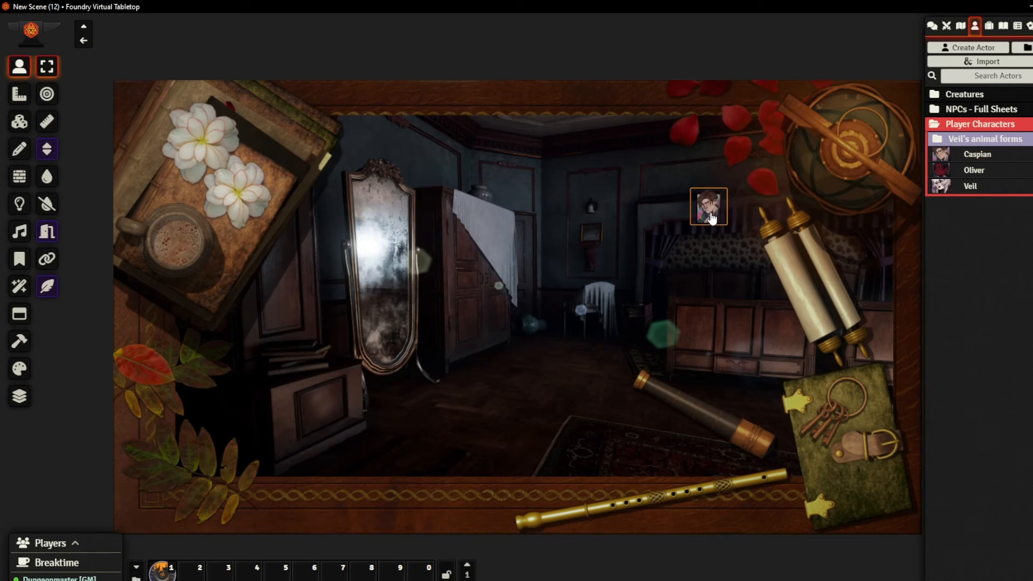
right_click(713, 217)
right_click(712, 212)
right_click(716, 218)
click(740, 237)
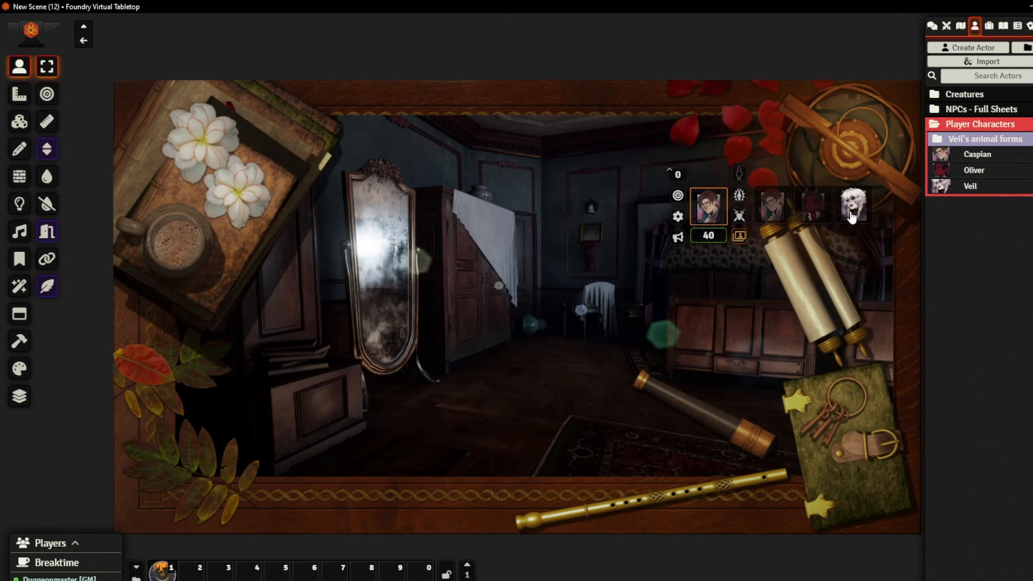
click(716, 215)
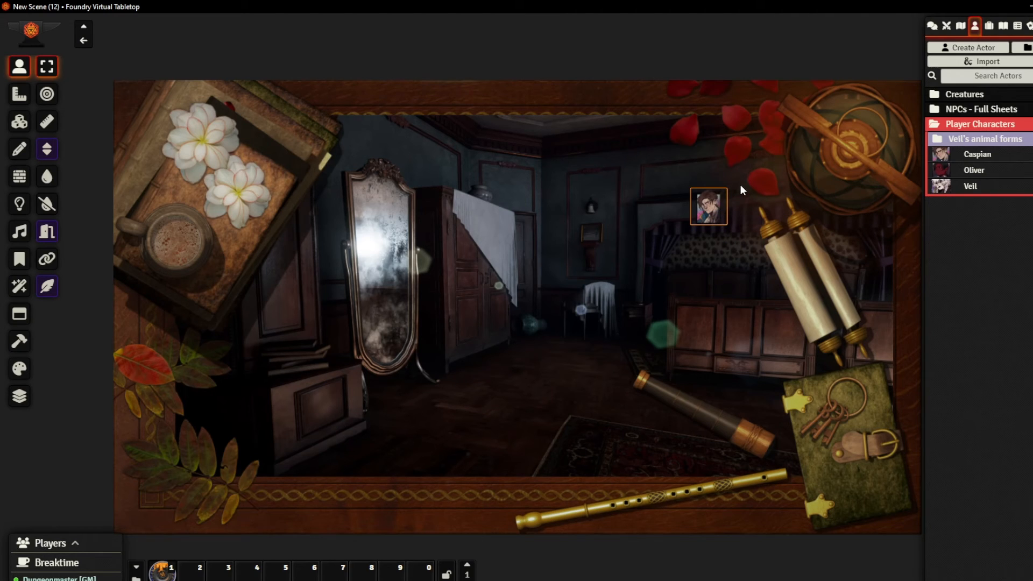
Set Caspian's token dimensions to 3 wide by 4 high with a scale of 1.7, and update it
right_click(708, 207)
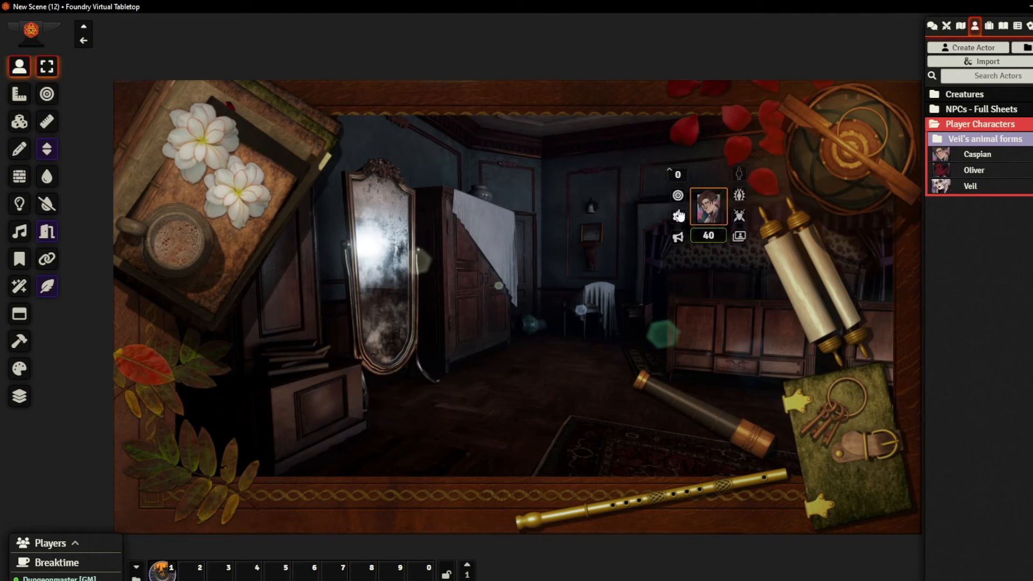
click(679, 217)
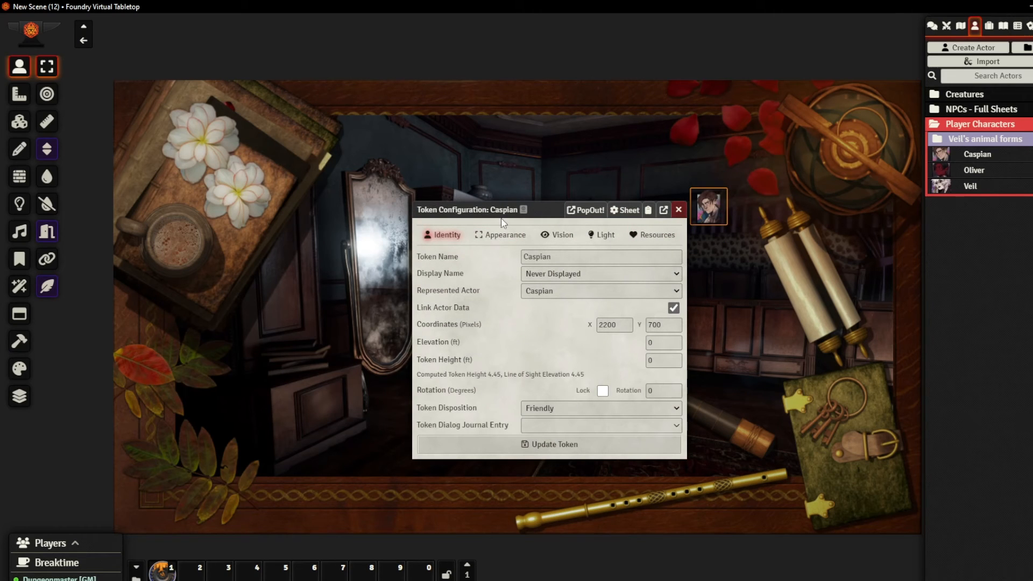
click(500, 235)
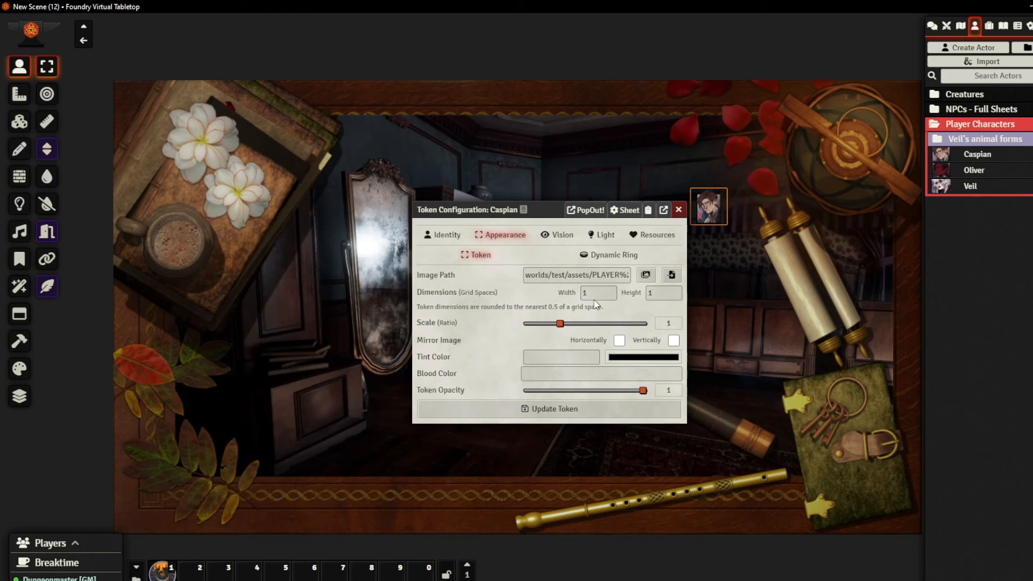
click(571, 293)
text(3)
key(Tab)
text(4)
click(590, 308)
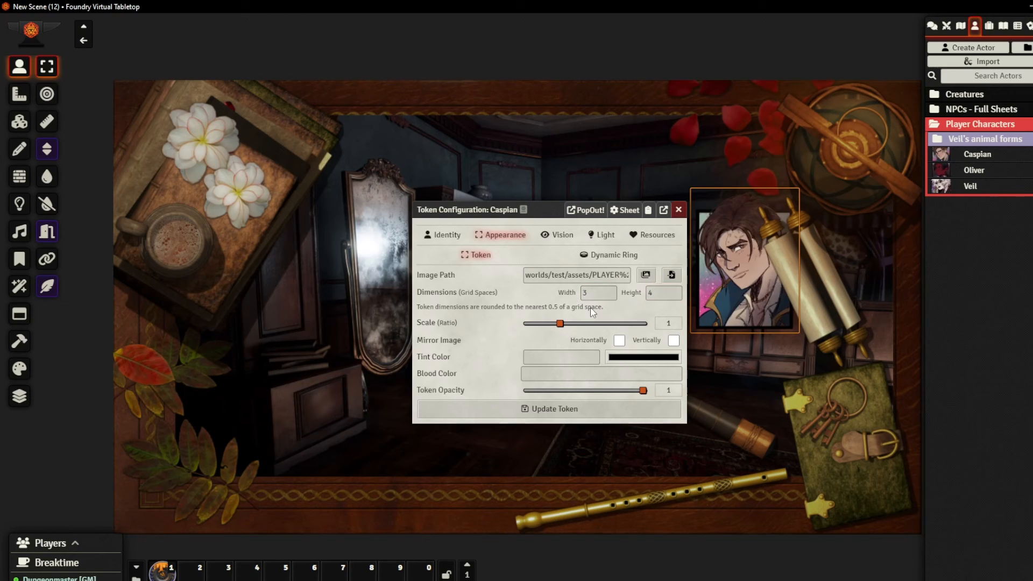
drag(561, 324, 589, 325)
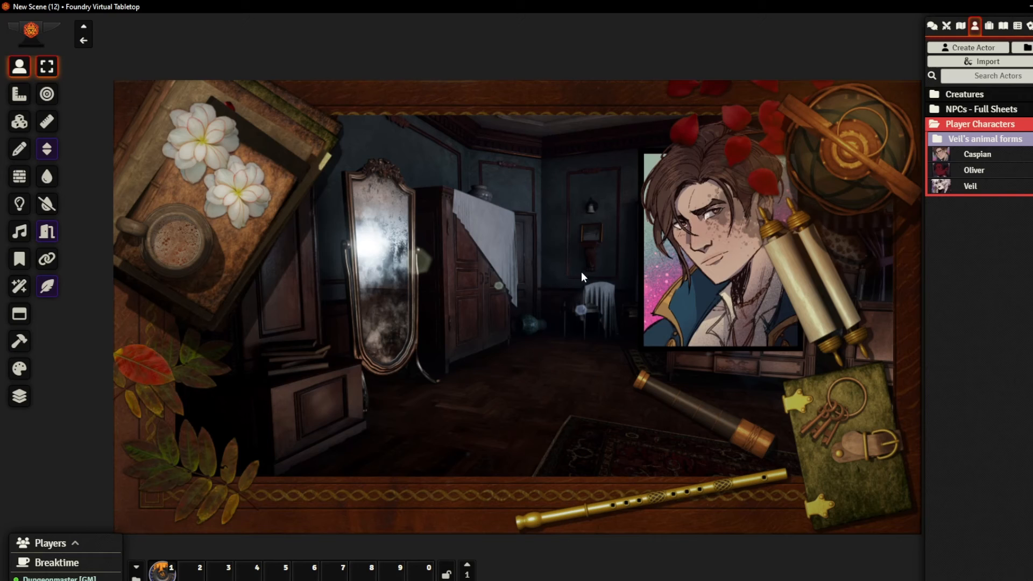
Set the elevation of Caspian's token to 25 ft and reposition the portrait over the scrolls and petals
right_click(673, 305)
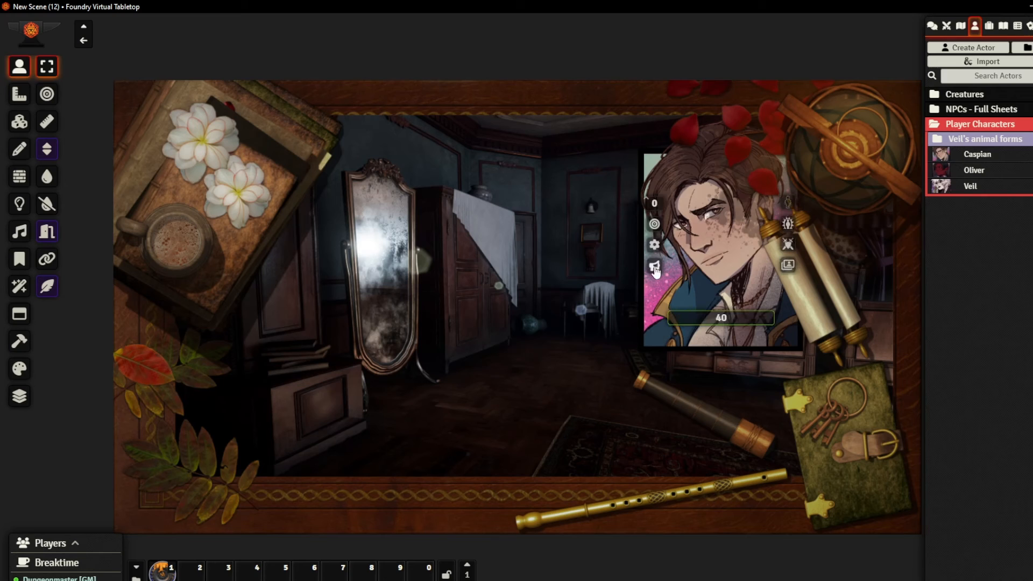
click(655, 244)
click(491, 237)
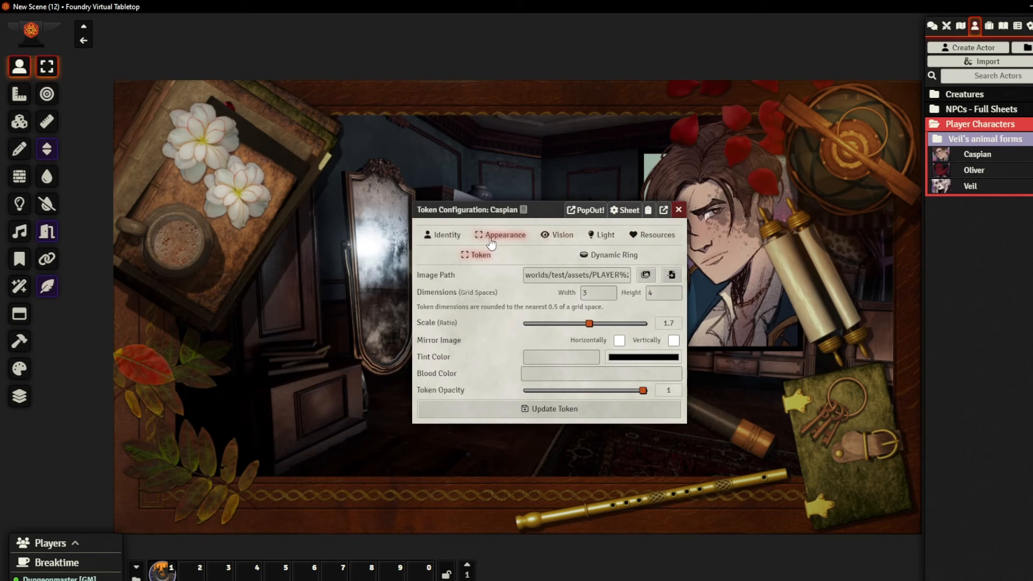
click(442, 235)
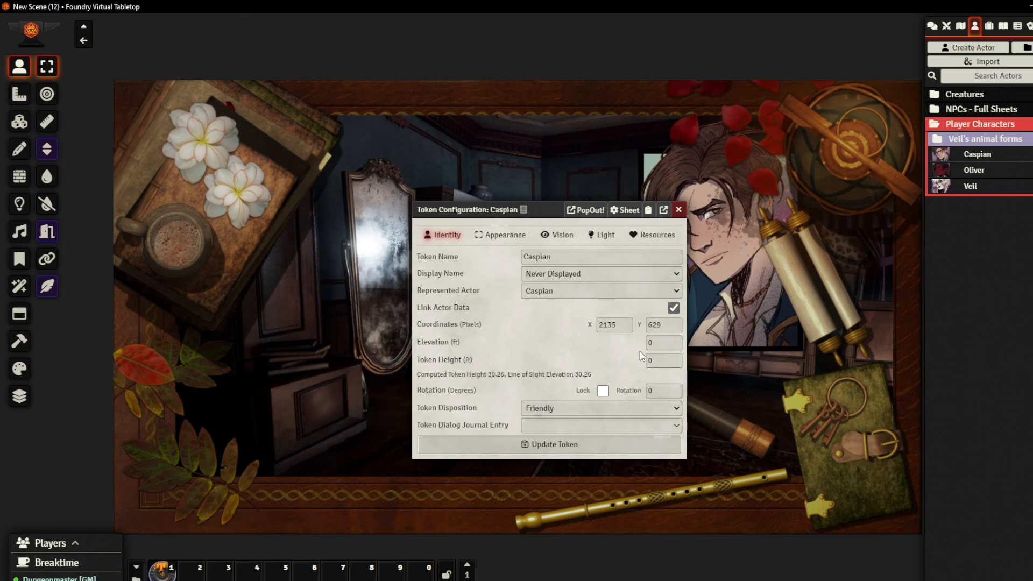
click(656, 343)
text(25)
click(532, 455)
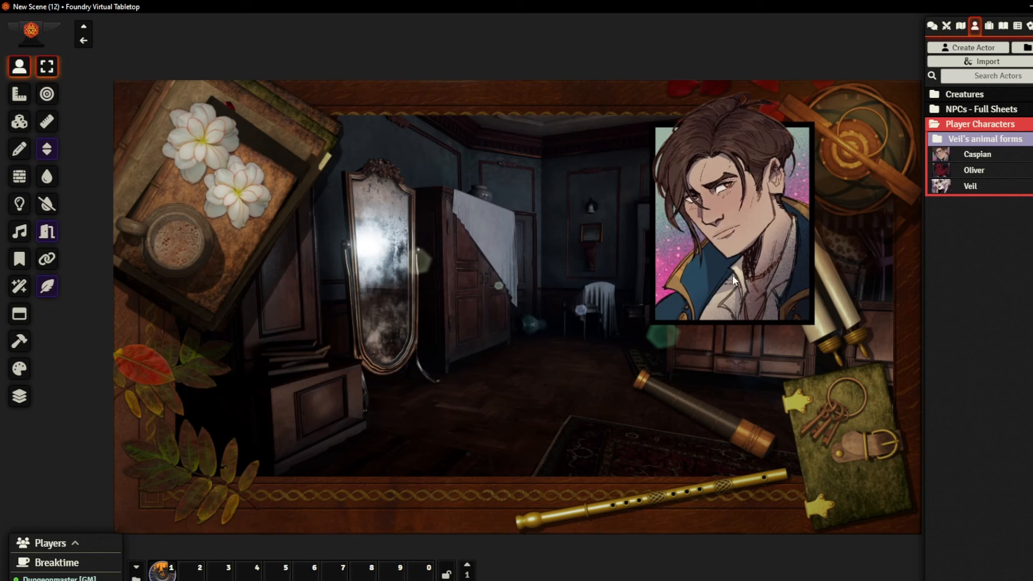
drag(731, 275, 756, 238)
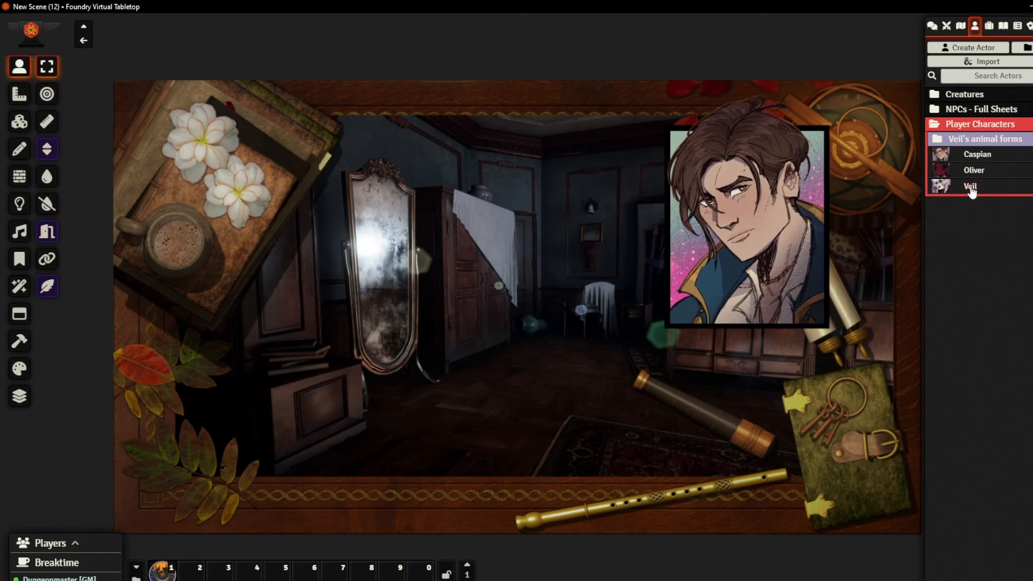
Place Veil's token just beneath Caspian's portrait and change its image to VeilPortrait
drag(972, 191, 757, 356)
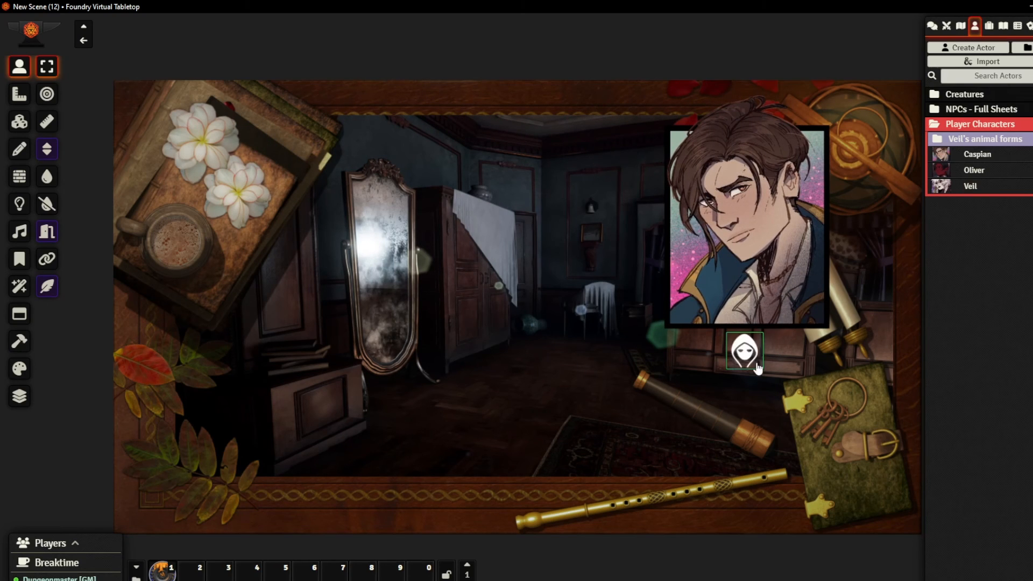
right_click(753, 366)
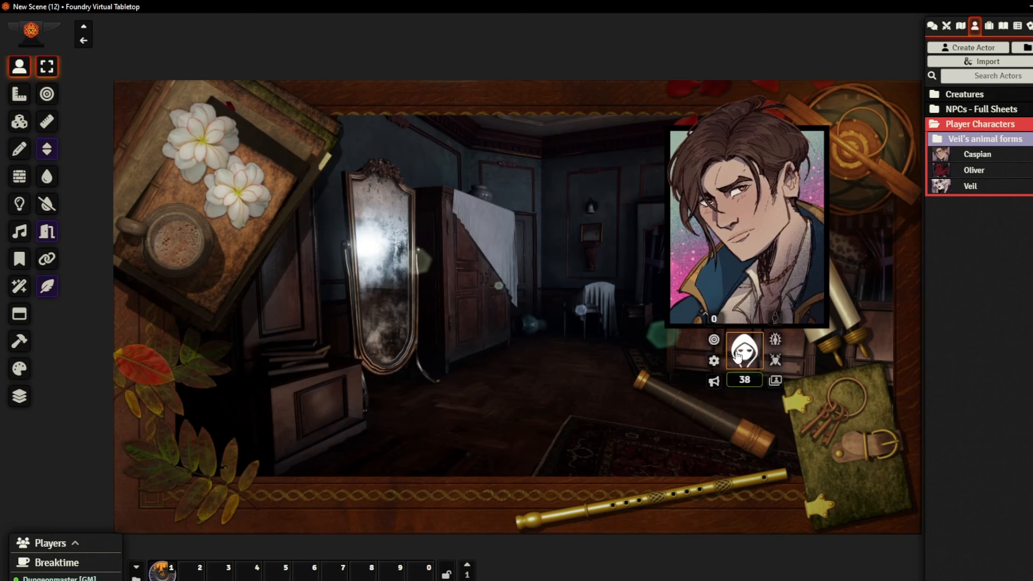
click(774, 381)
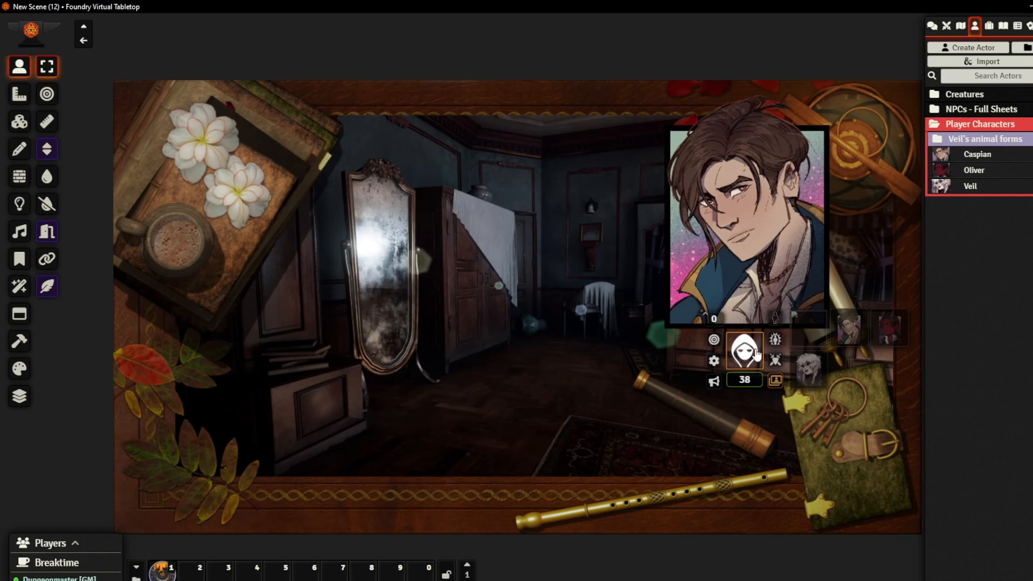
click(810, 370)
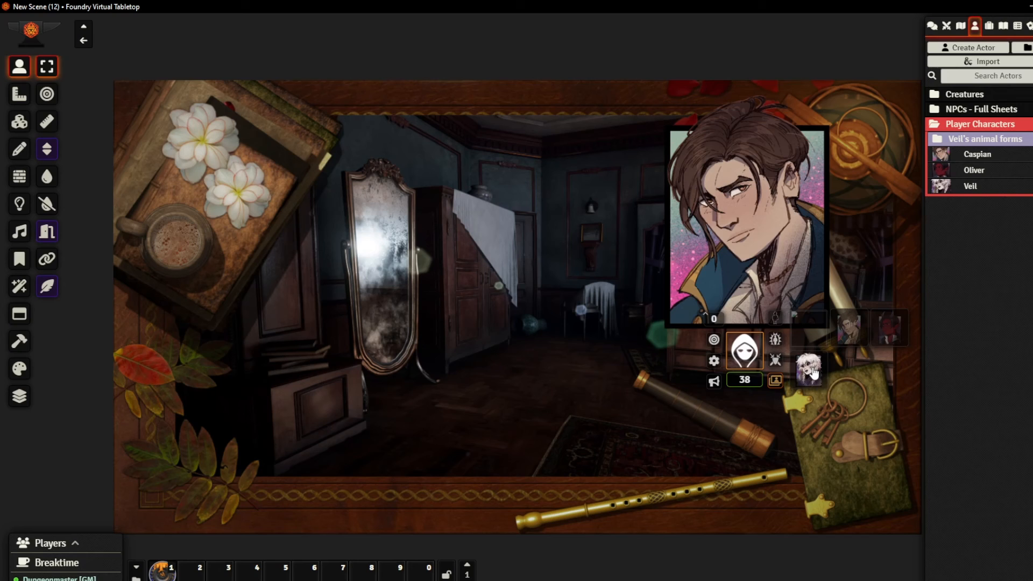
Set the elevation of Veil's token to 30 ft and update the token
right_click(741, 350)
click(715, 362)
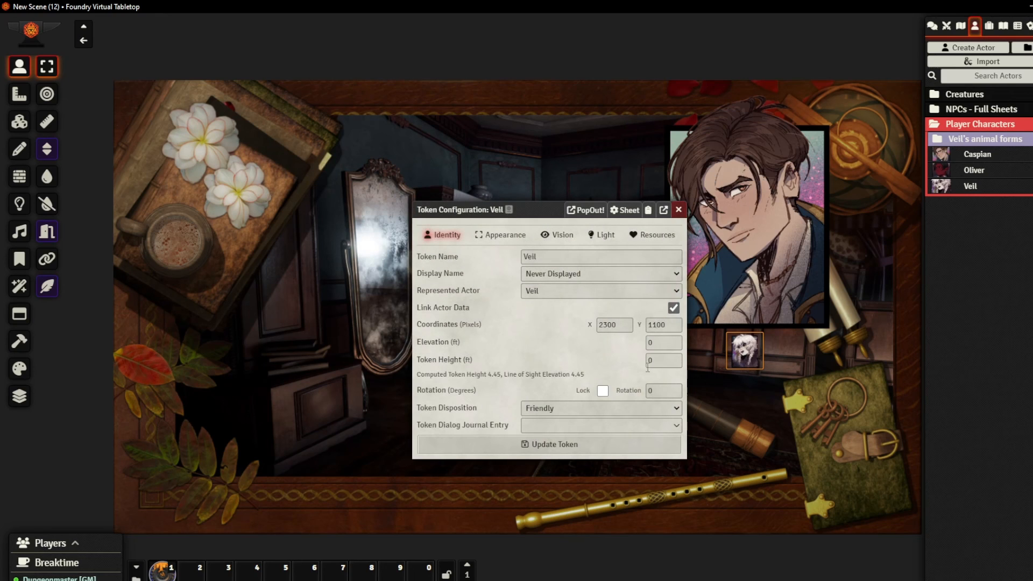
click(500, 234)
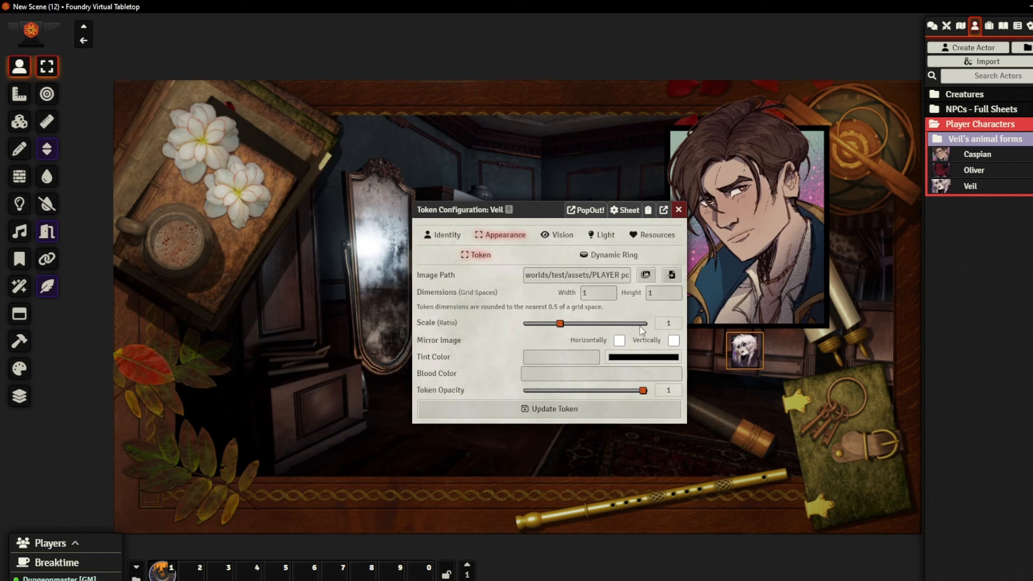
click(442, 234)
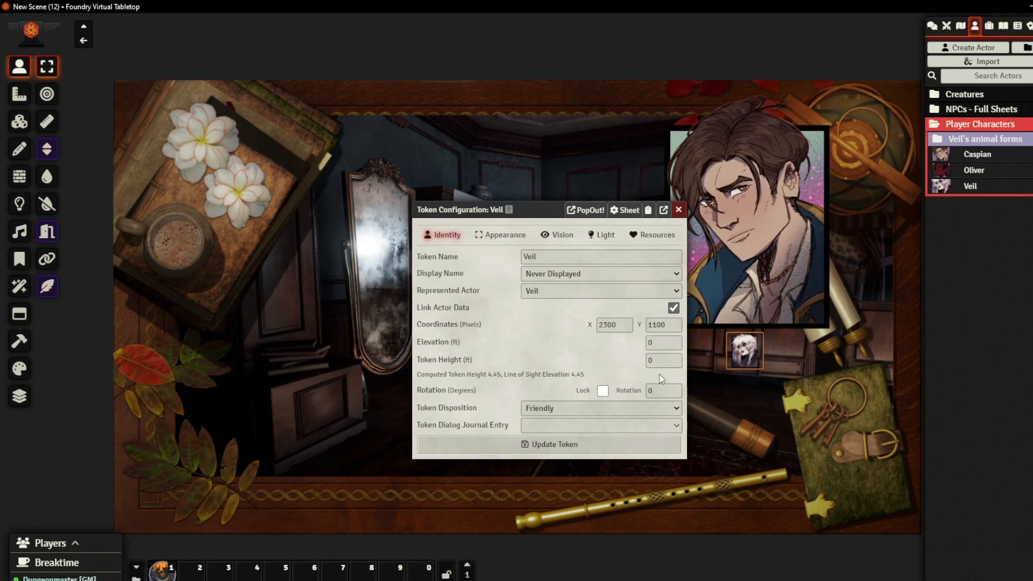
double_click(655, 341)
text(2)
key(BackSpace)
text(30)
click(580, 448)
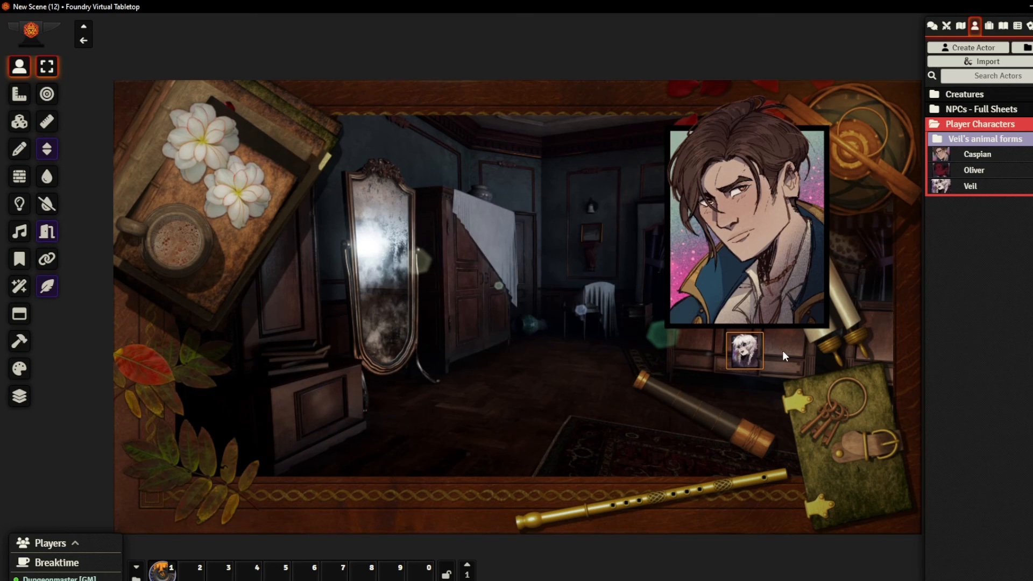
Set Veil's token dimensions to 3 wide by 4 high, update it, and place the portrait over the lower right corner of Caspian's portrait
right_click(741, 356)
click(713, 359)
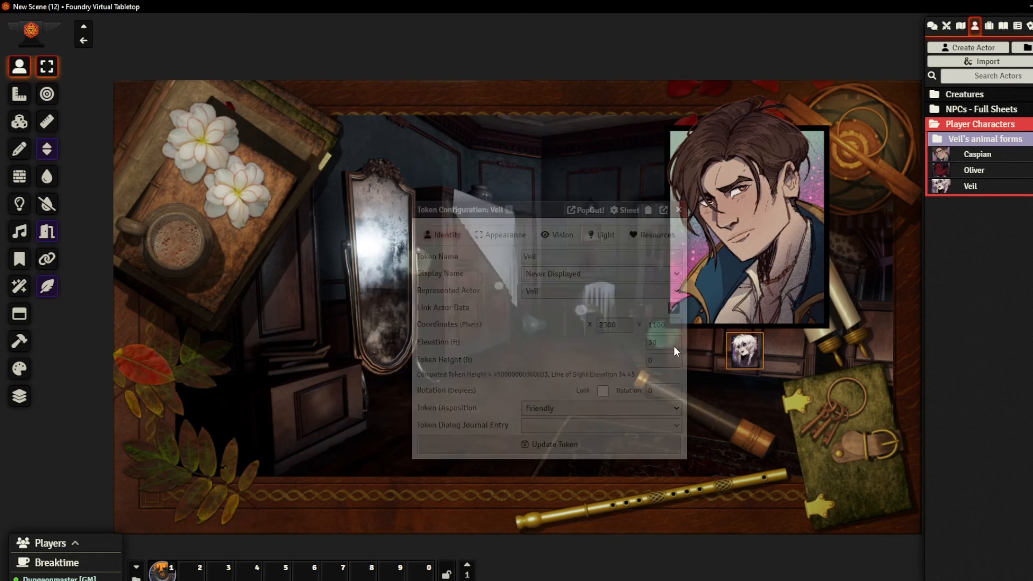
click(501, 234)
double_click(592, 293)
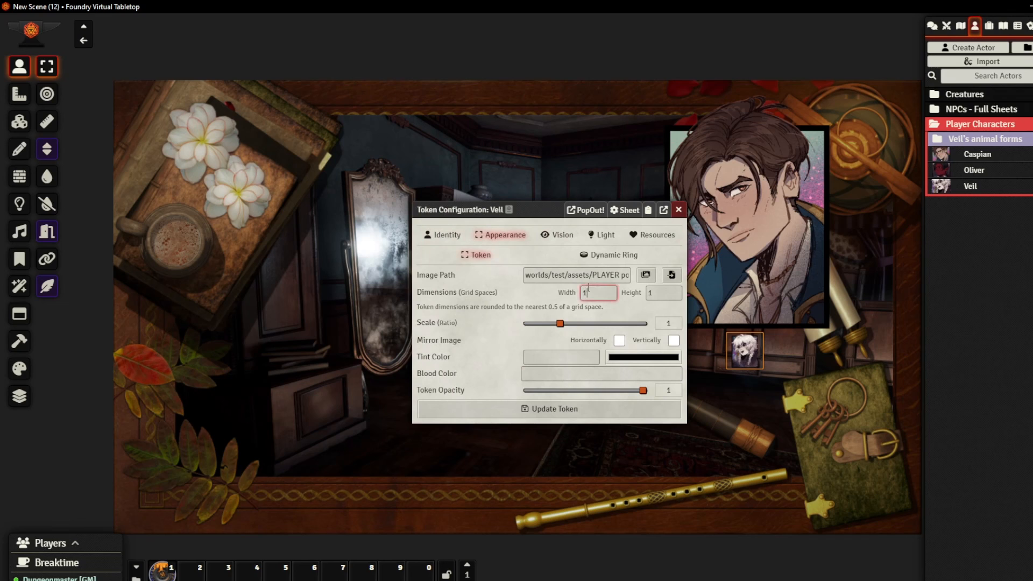
text(3)
double_click(674, 294)
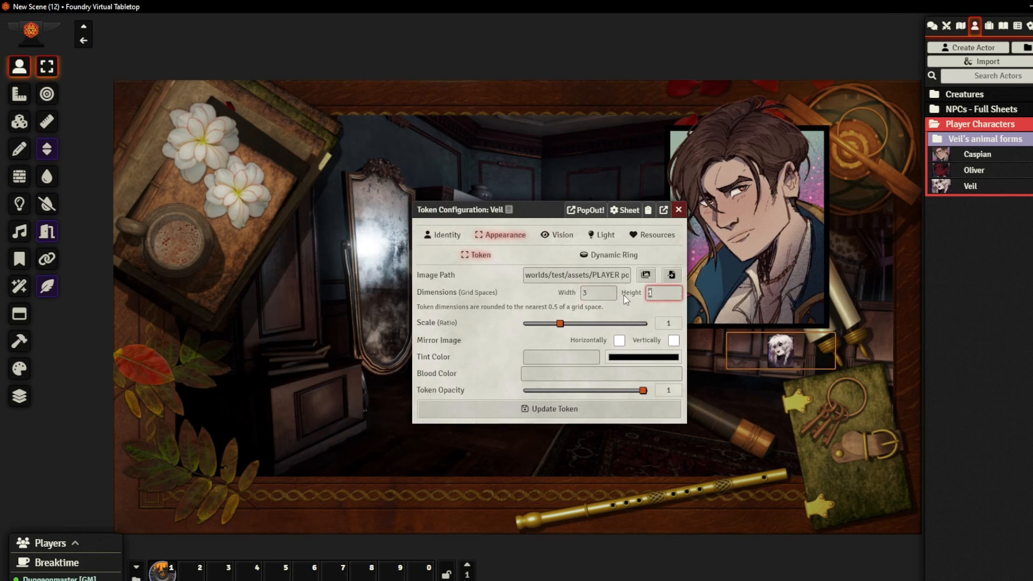
text(4)
click(617, 410)
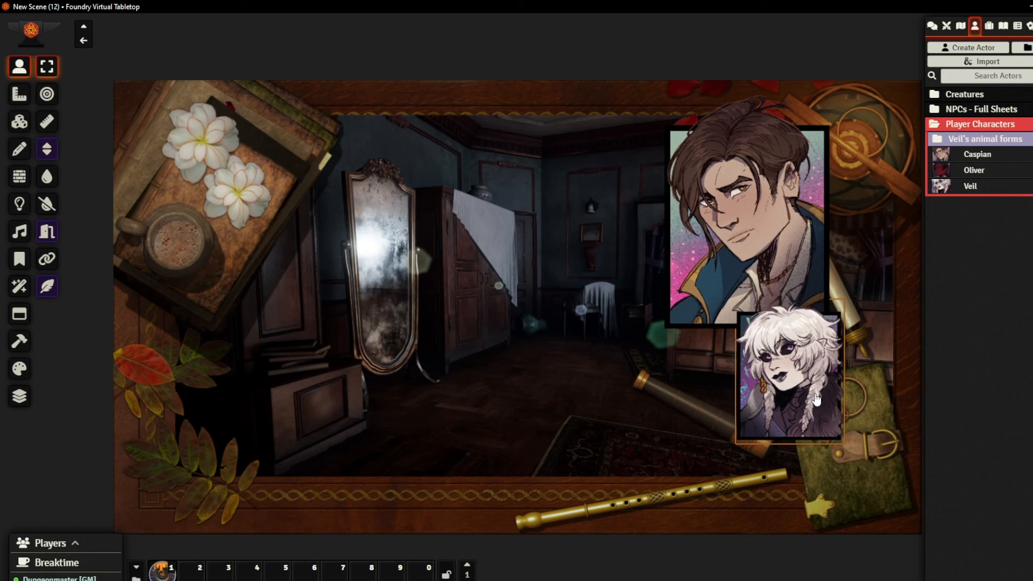
drag(788, 326, 826, 375)
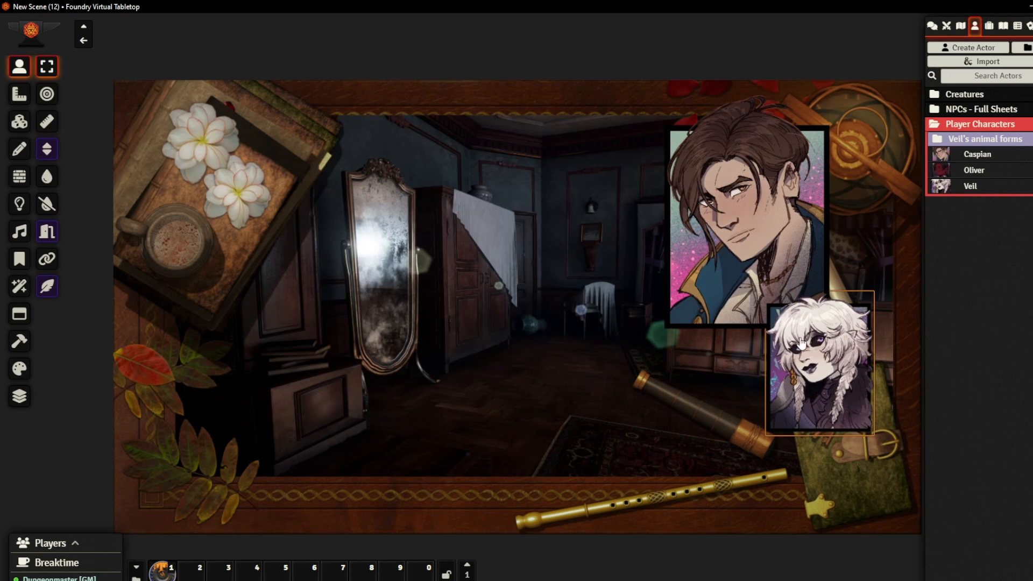
drag(802, 343, 785, 292)
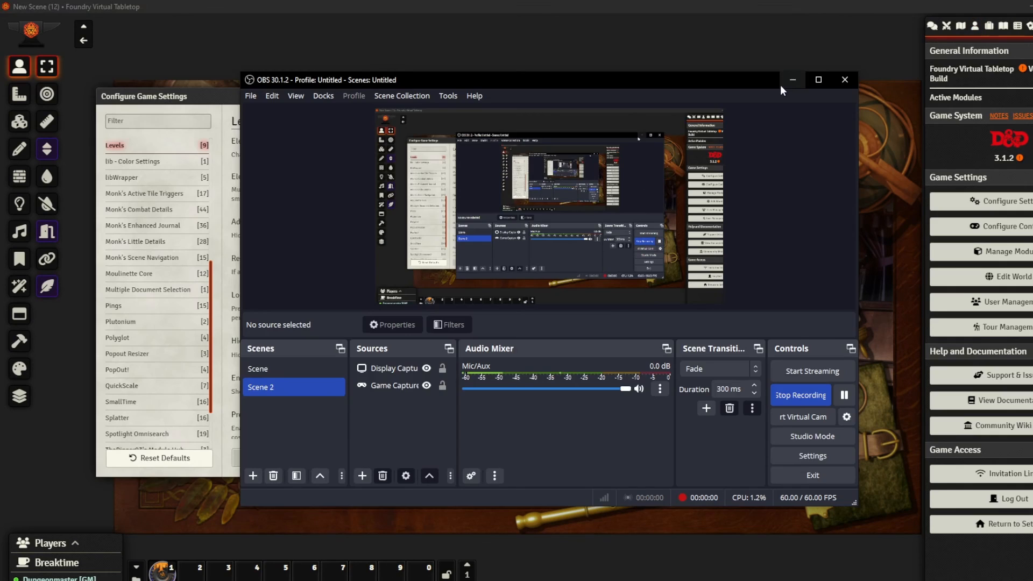
Set the Levels module's Hide Elevation option to Hide for everyone and close the game settings
click(793, 80)
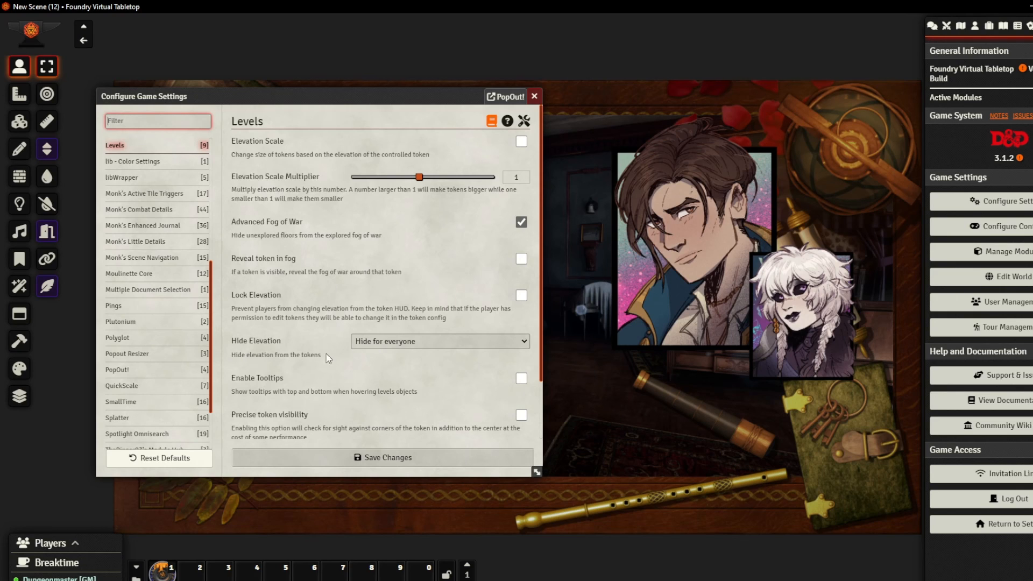
click(382, 343)
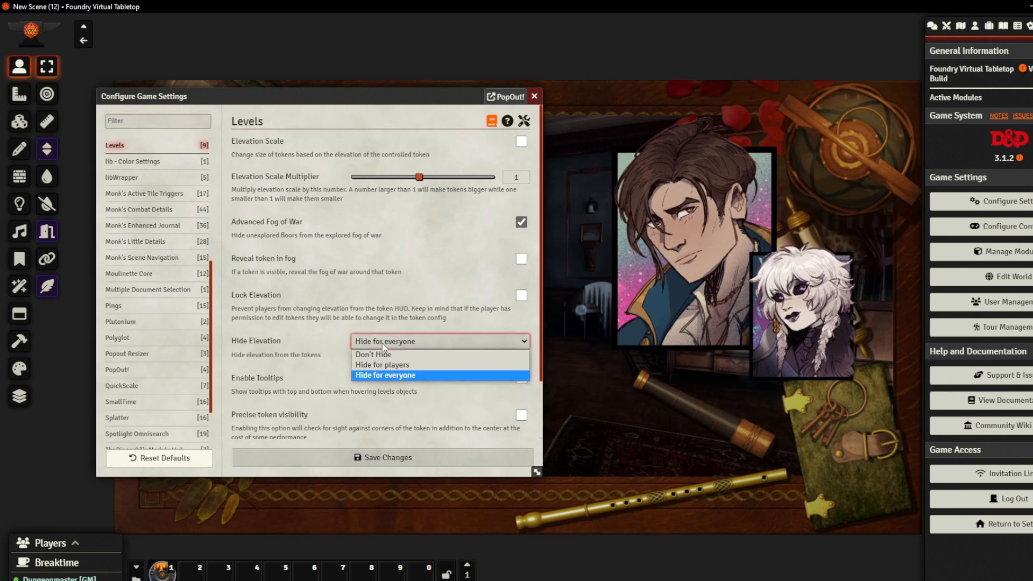
click(385, 342)
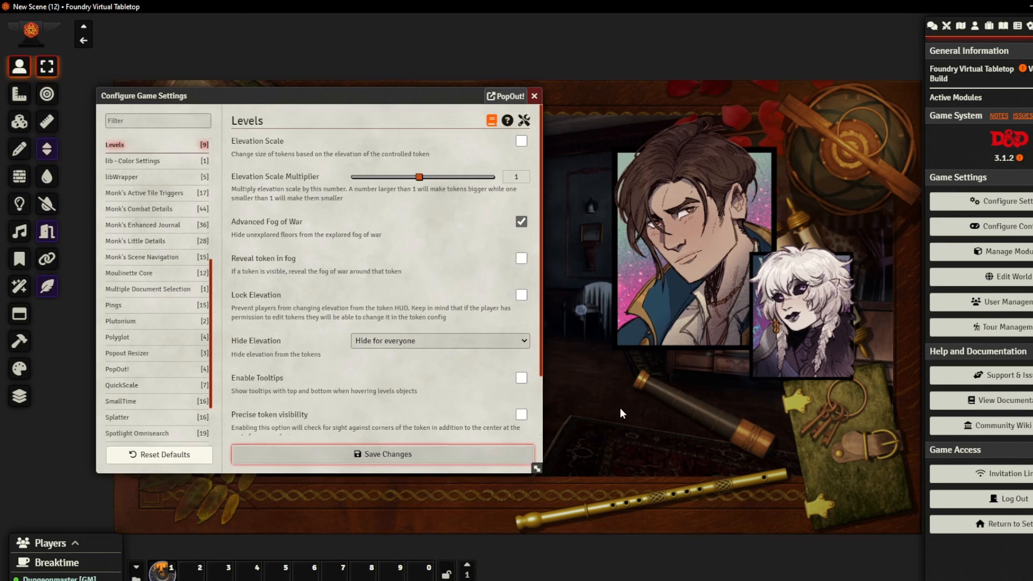
key(Escape)
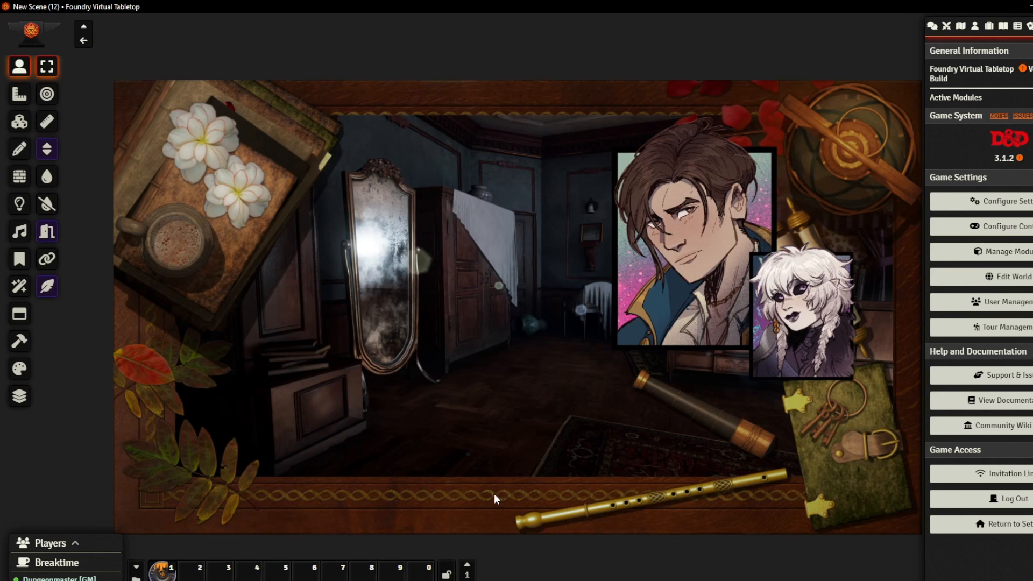
Swap the scenery tile's image for the pale room with tall curtained windows and a dressing table, and deselect the tile
click(19, 93)
click(19, 121)
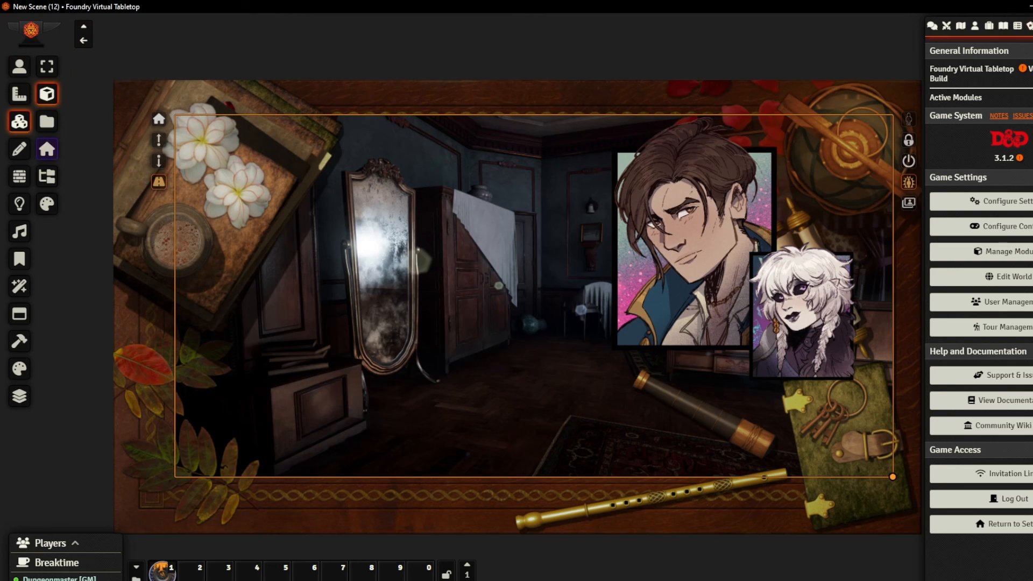
click(909, 203)
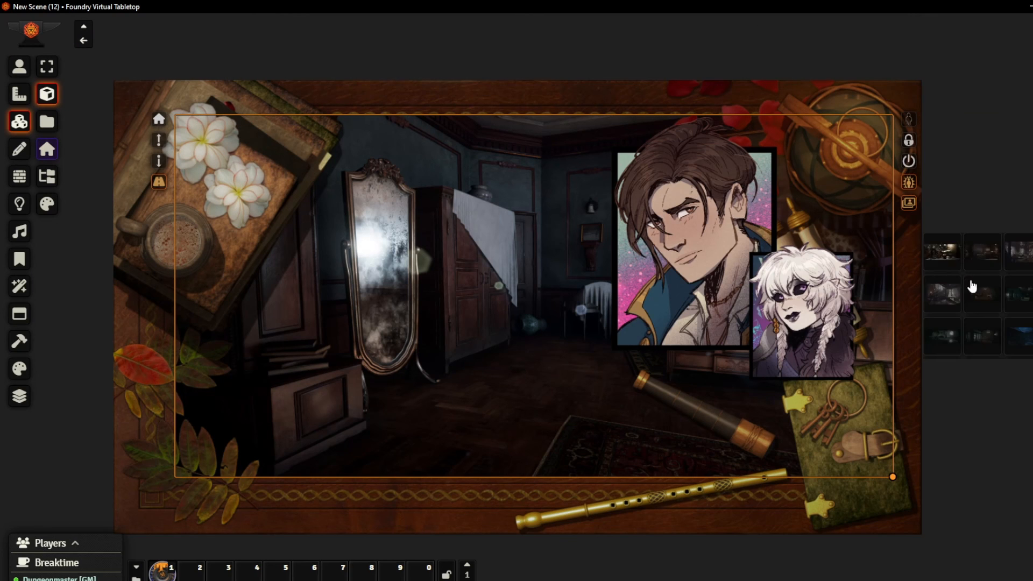
click(980, 306)
click(981, 448)
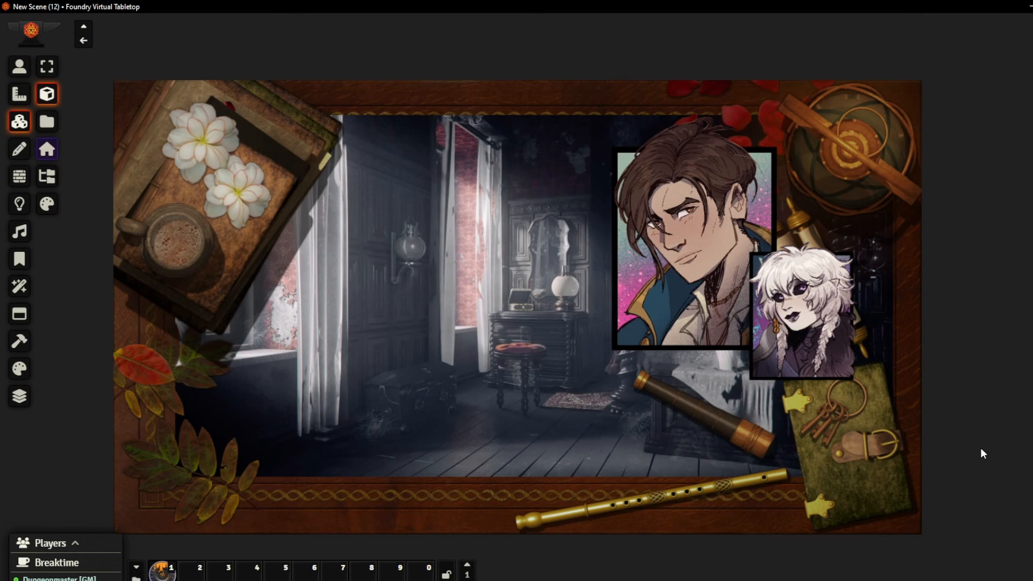